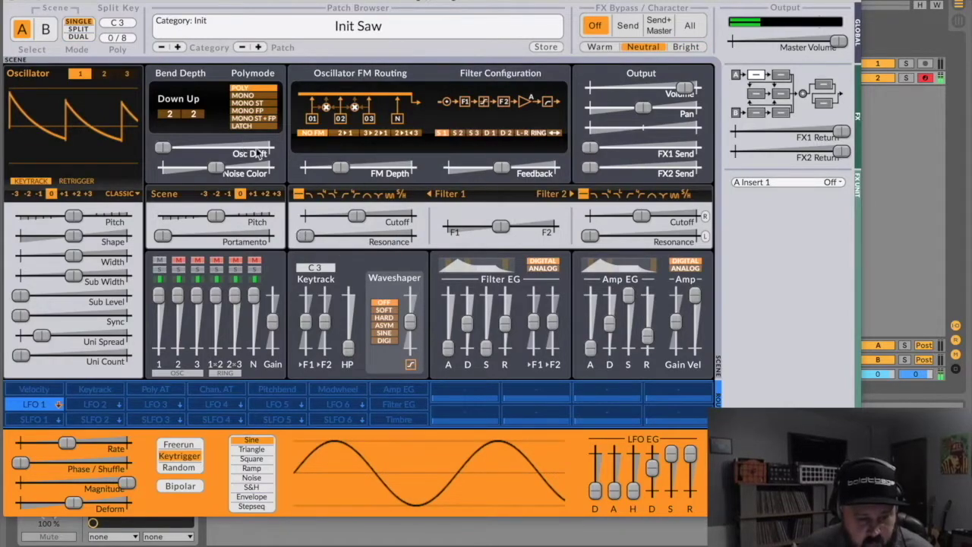
# Try the Warm and Bright character settings against Neutral, and return the character to Neutral
pyautogui.click(126, 193)
pyautogui.moveTo(139, 213)
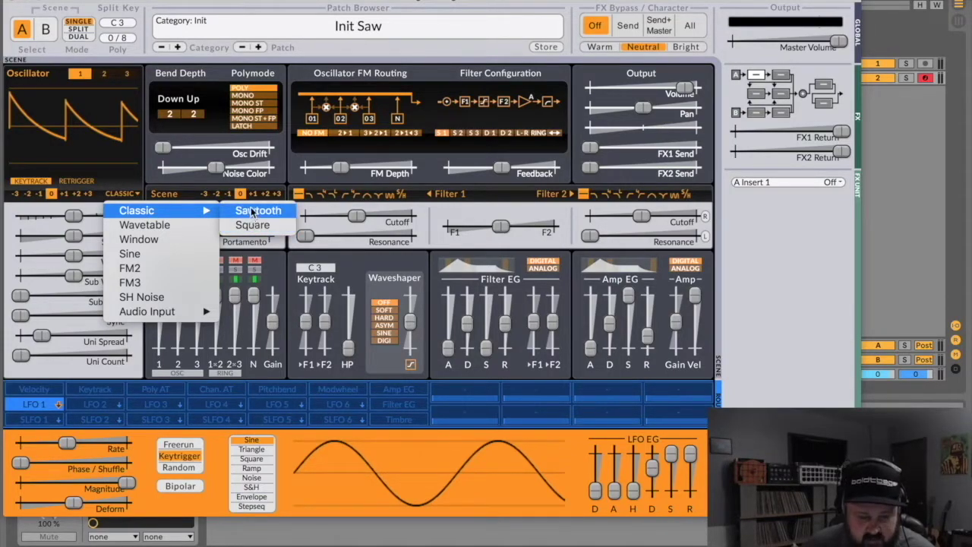
pyautogui.click(694, 52)
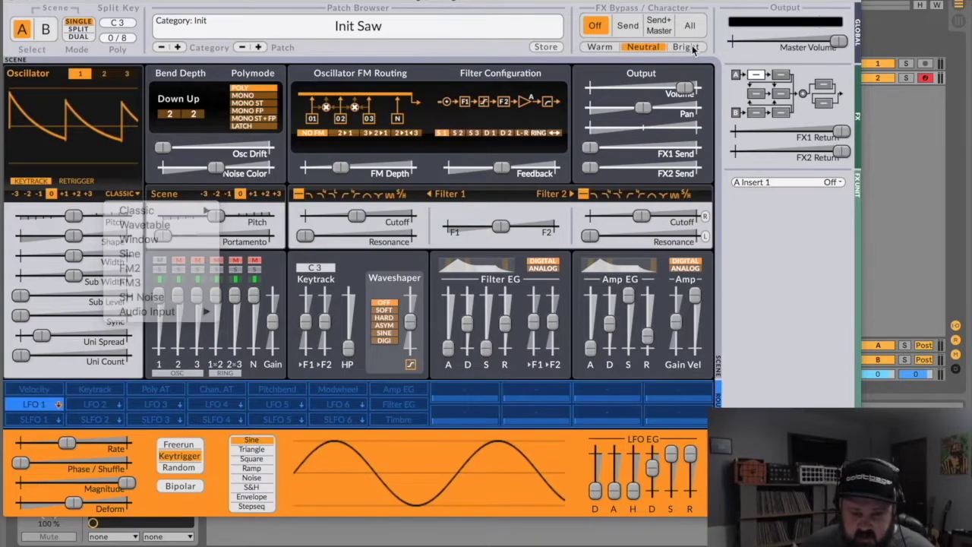
pyautogui.click(686, 48)
pyautogui.click(643, 48)
pyautogui.click(612, 48)
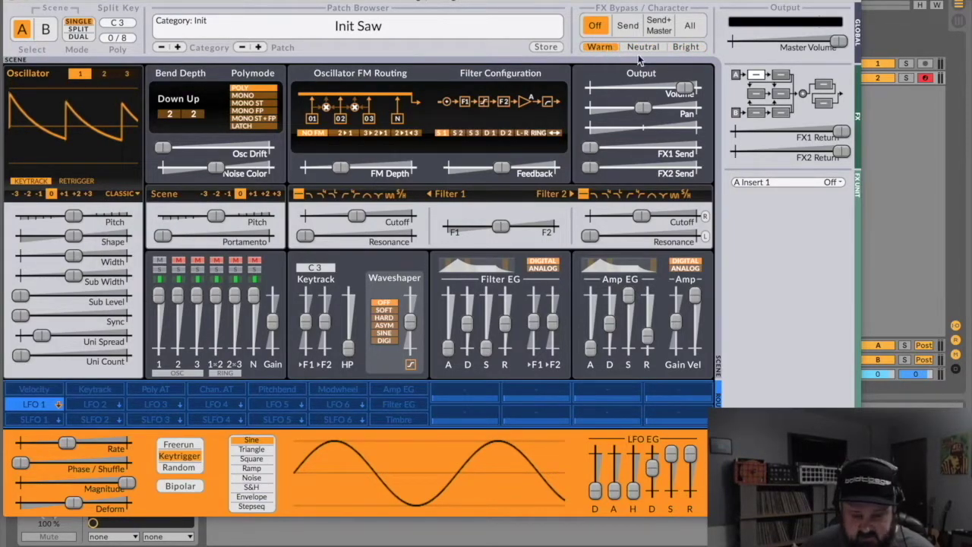
pyautogui.click(643, 47)
pyautogui.click(686, 48)
pyautogui.click(604, 48)
pyautogui.click(685, 47)
pyautogui.click(649, 47)
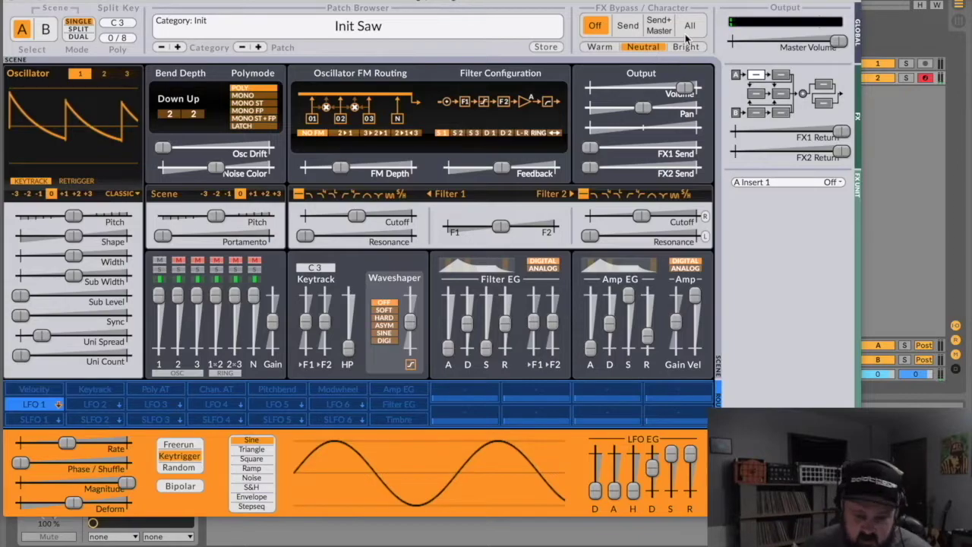
# Switch oscillator 1 to the Wavetable type and load the Organ 1 wavetable from the Sampled category
pyautogui.click(122, 196)
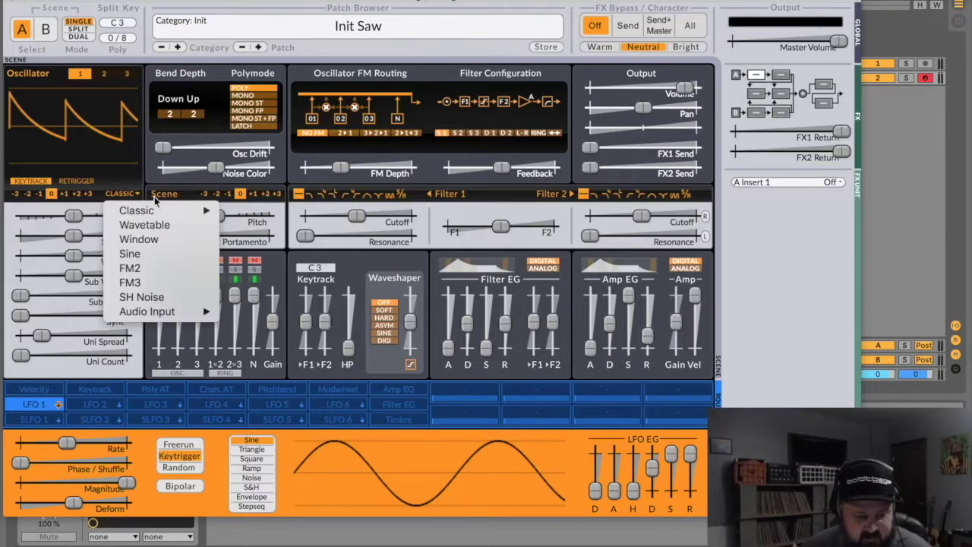
pyautogui.moveTo(182, 211)
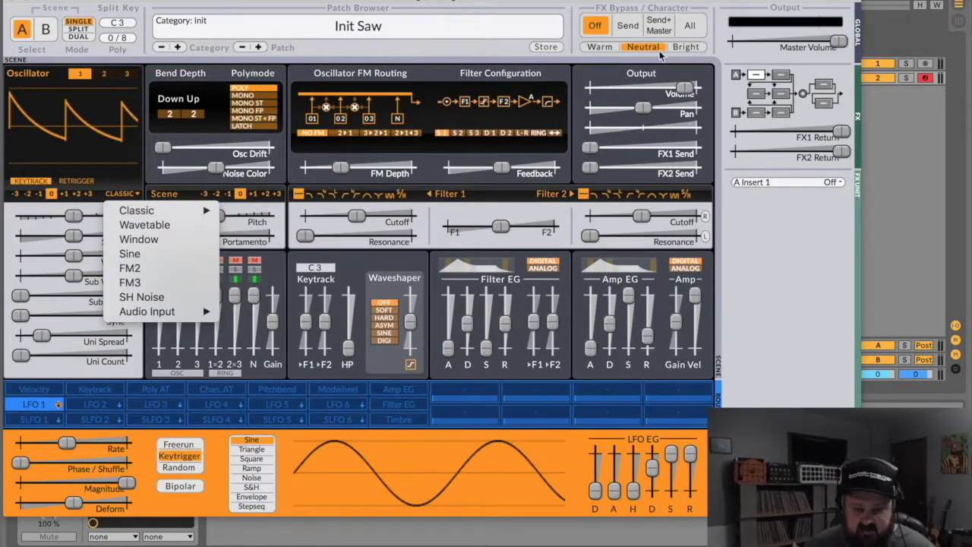
pyautogui.click(144, 226)
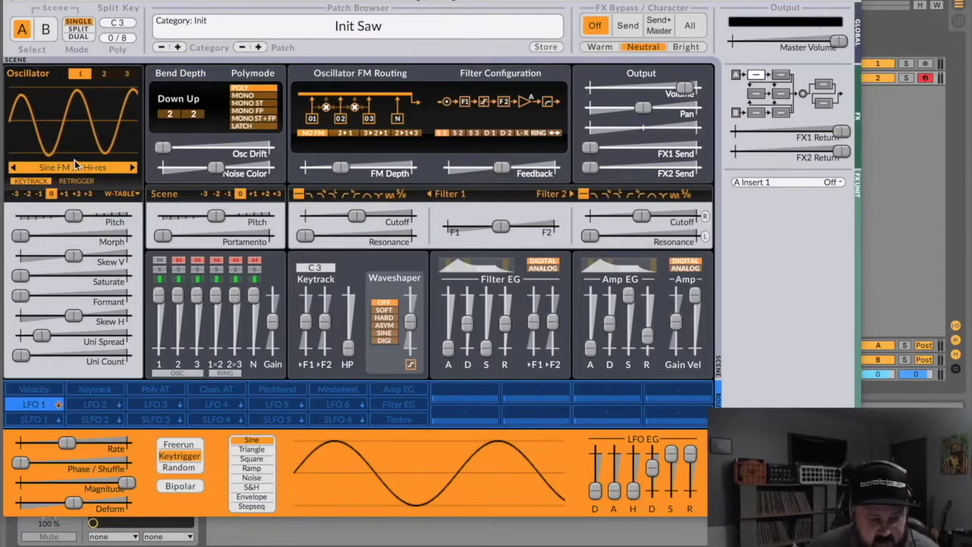
pyautogui.click(81, 169)
pyautogui.moveTo(112, 174)
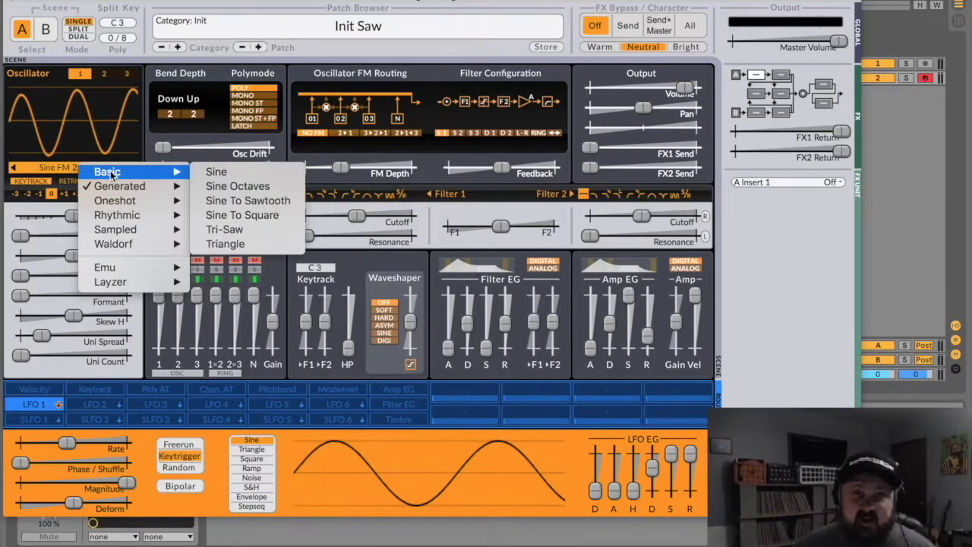
pyautogui.moveTo(124, 189)
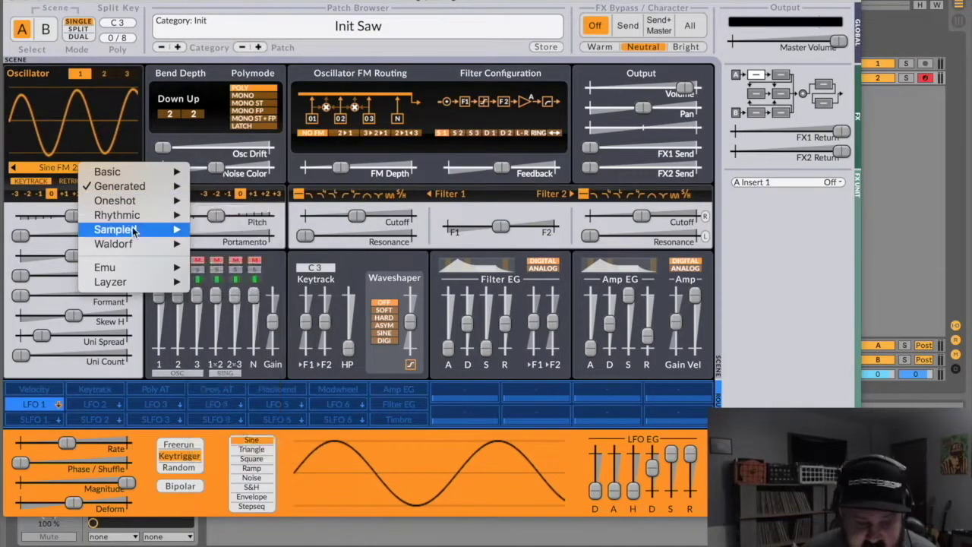
pyautogui.moveTo(132, 231)
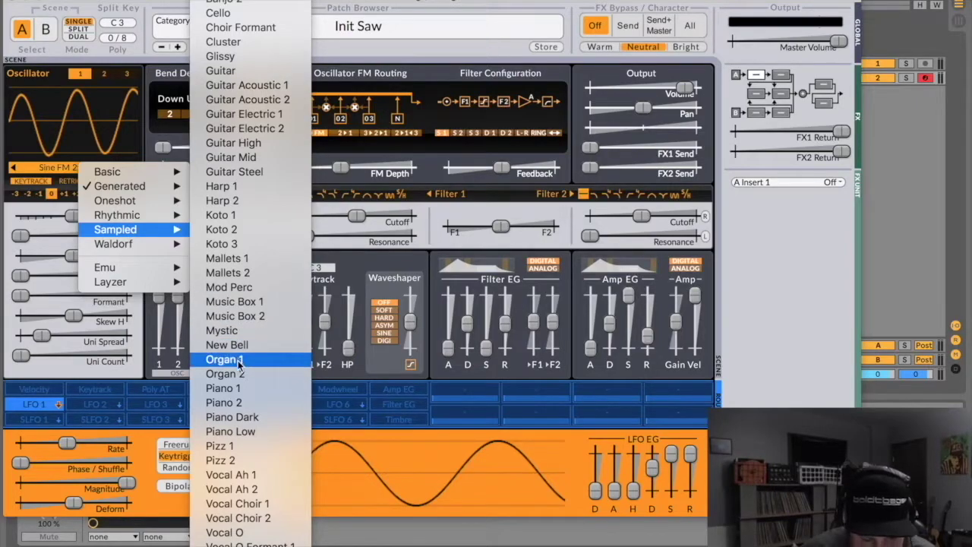
pyautogui.press('Escape')
# Try oscillator 1 in a higher and a lower octave, and return its octave to 0
pyautogui.click(77, 194)
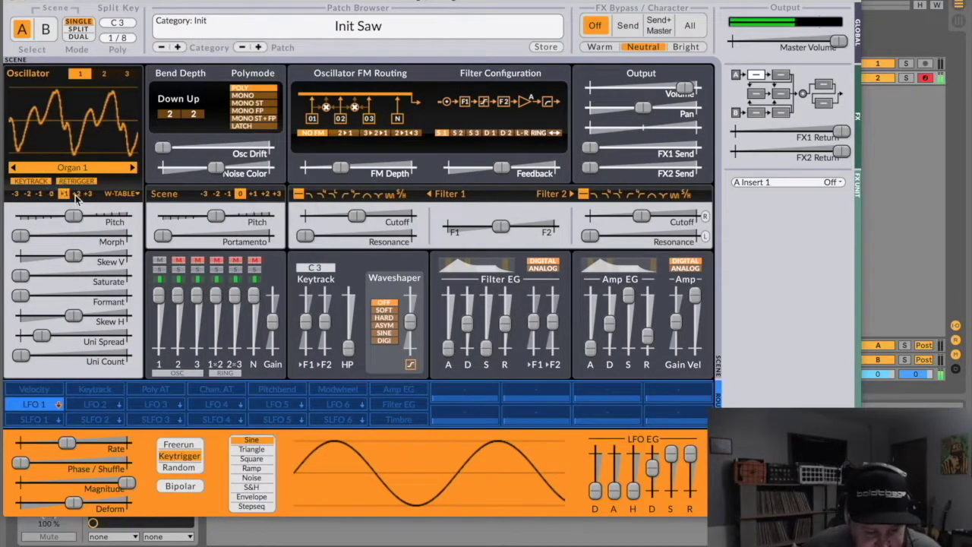
pyautogui.click(39, 194)
pyautogui.click(51, 194)
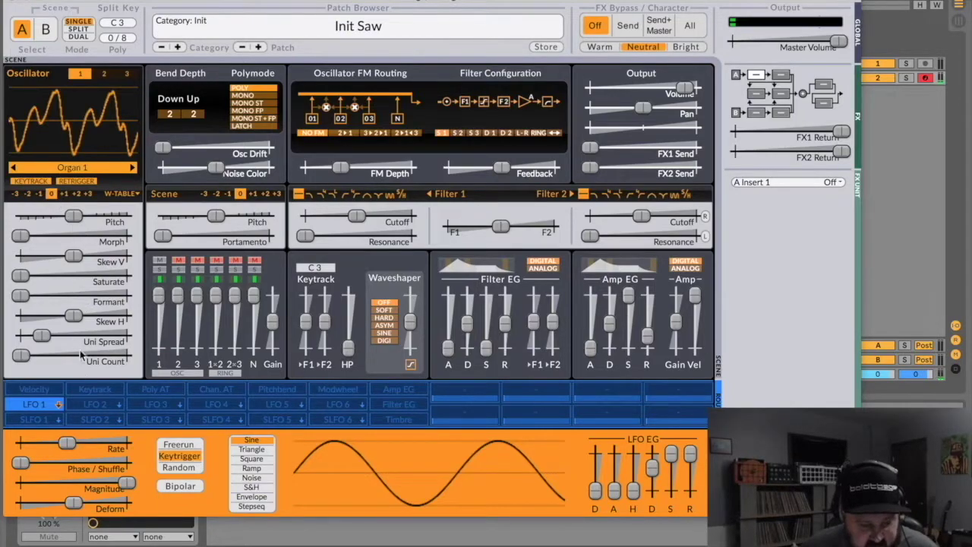
# Lower oscillator 1's Skew H and Uni Spread slightly, leaving Formant at its minimum
pyautogui.moveTo(23, 297)
pyautogui.mouseDown()
pyautogui.moveTo(76, 296)
pyautogui.moveTo(24, 292)
pyautogui.mouseUp()
pyautogui.moveTo(73, 316); pyautogui.dragTo(2, 330)
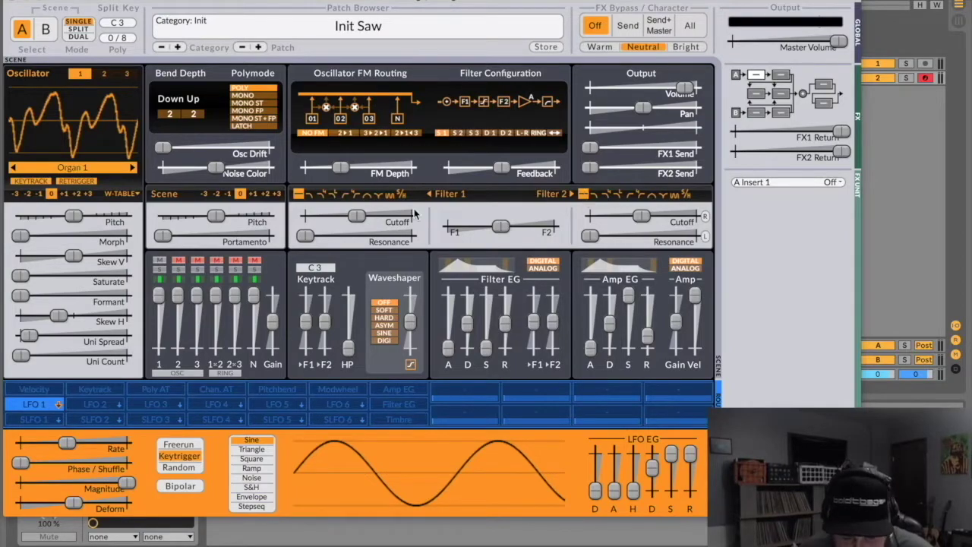
# Audition Filter 1 types including Highpass 24dB and Sample & Hold, and settle on the ladder lowpass with subtype 4
pyautogui.click(311, 195)
pyautogui.click(331, 196)
pyautogui.click(311, 196)
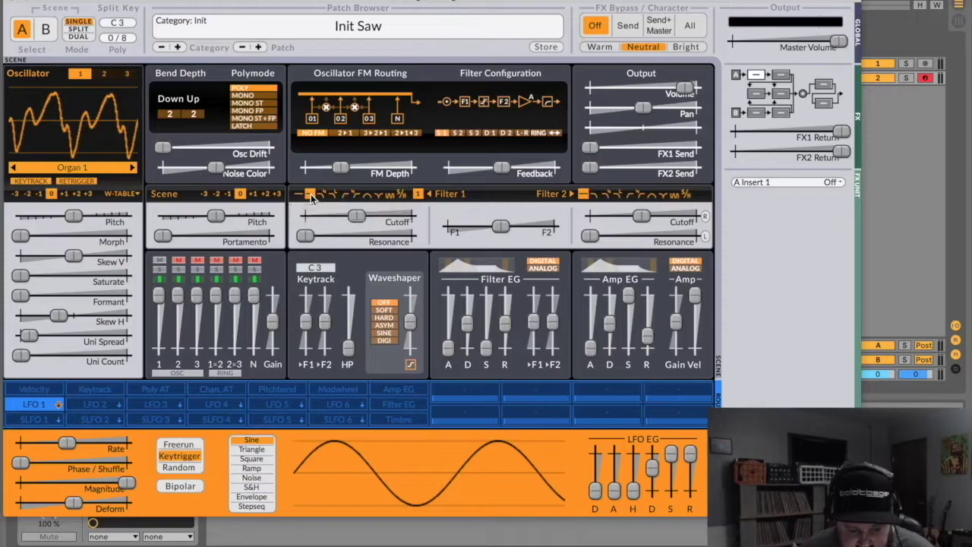
pyautogui.click(332, 195)
pyautogui.click(355, 195)
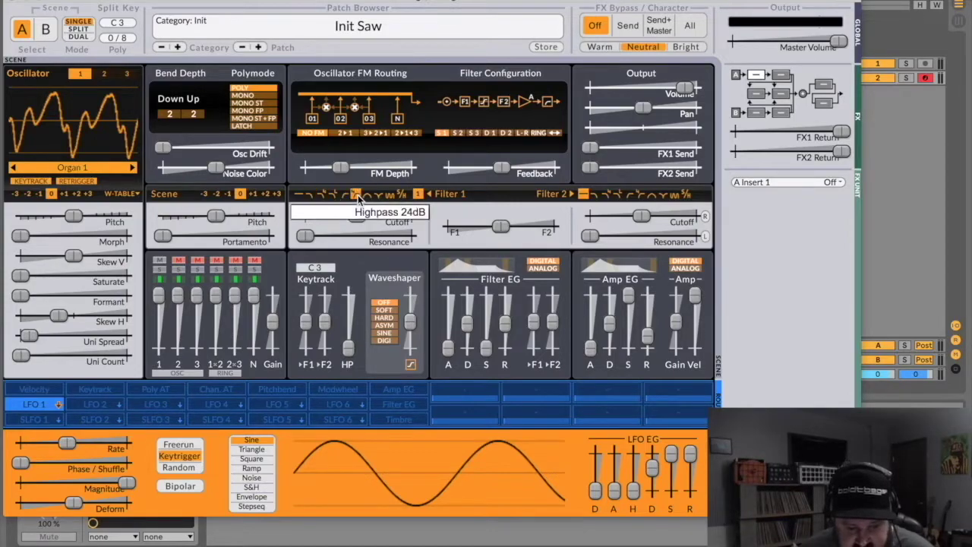
pyautogui.click(400, 195)
pyautogui.click(400, 195)
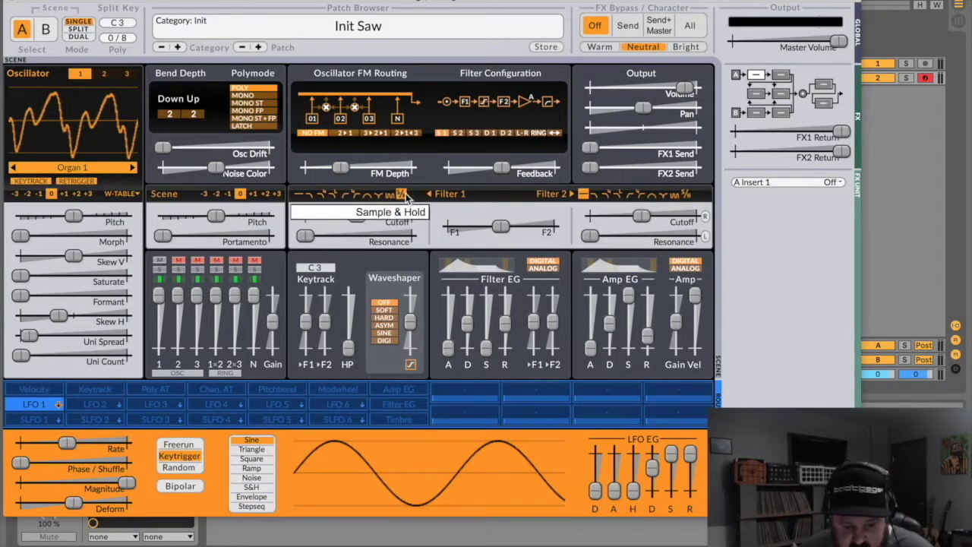
pyautogui.click(336, 196)
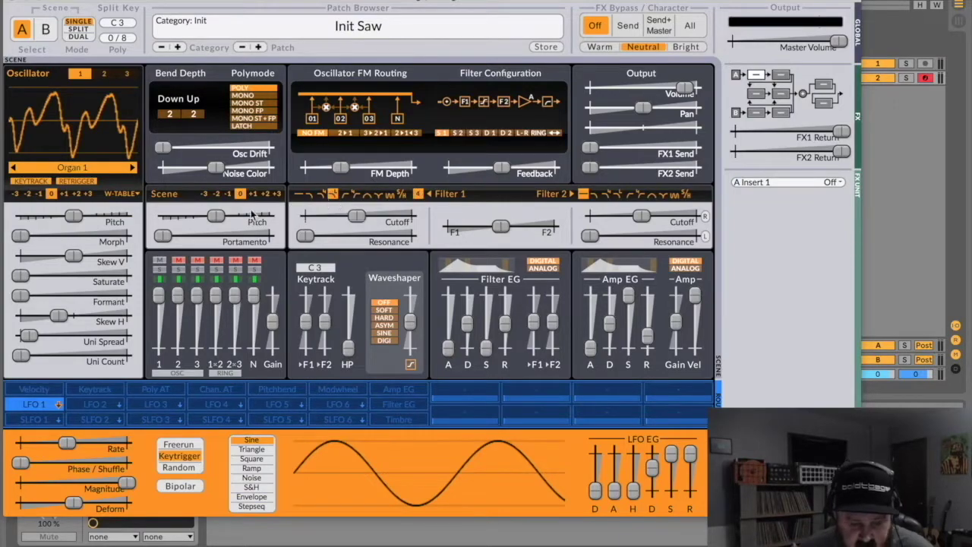
# Raise Filter 1's cutoff slightly and its resonance to about a third, and shift the filter balance fully to F1
pyautogui.moveTo(347, 221); pyautogui.dragTo(486, 228)
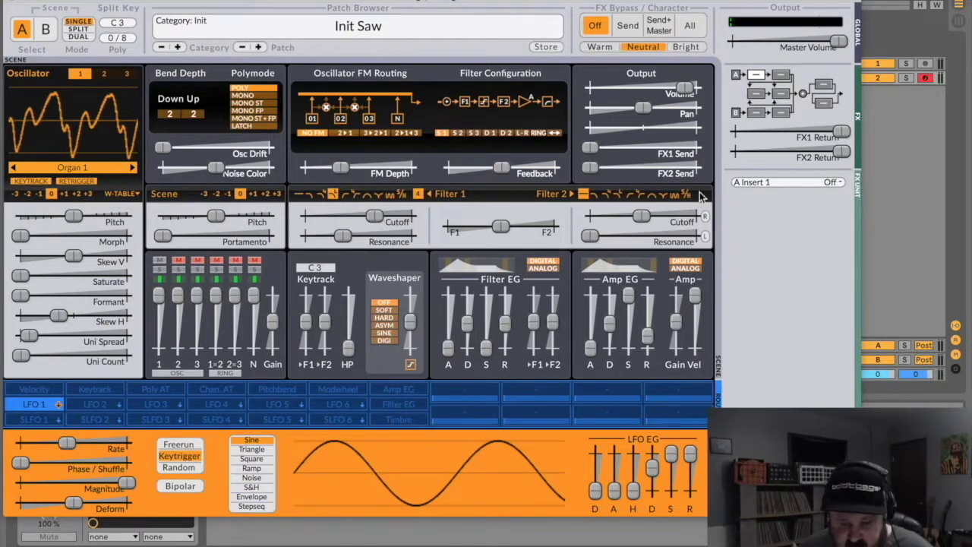
pyautogui.moveTo(501, 228); pyautogui.dragTo(448, 229)
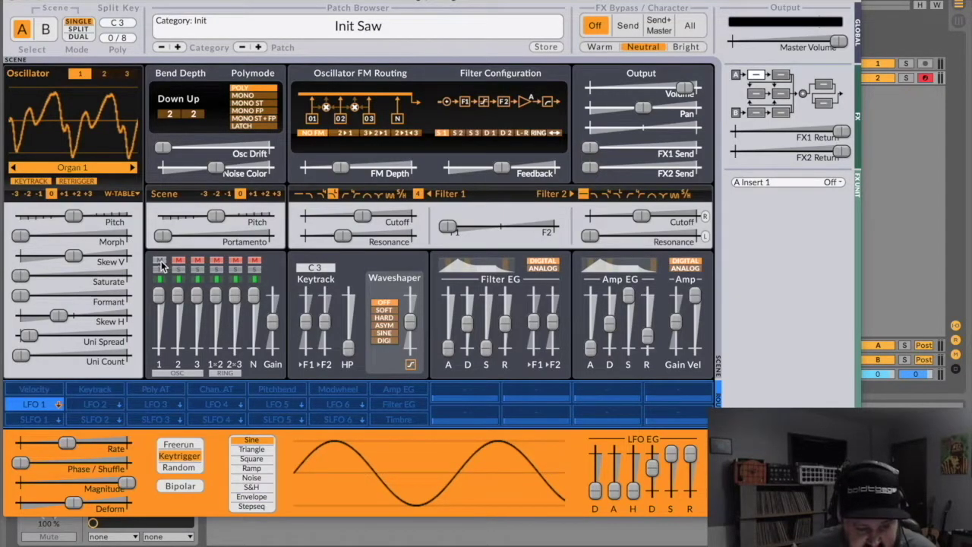
# Unmute oscillator 2 and load the WATER4 wavetable from the Waldorf category into it
pyautogui.moveTo(159, 295)
pyautogui.mouseDown()
pyautogui.moveTo(160, 309)
pyautogui.moveTo(159, 295)
pyautogui.mouseUp()
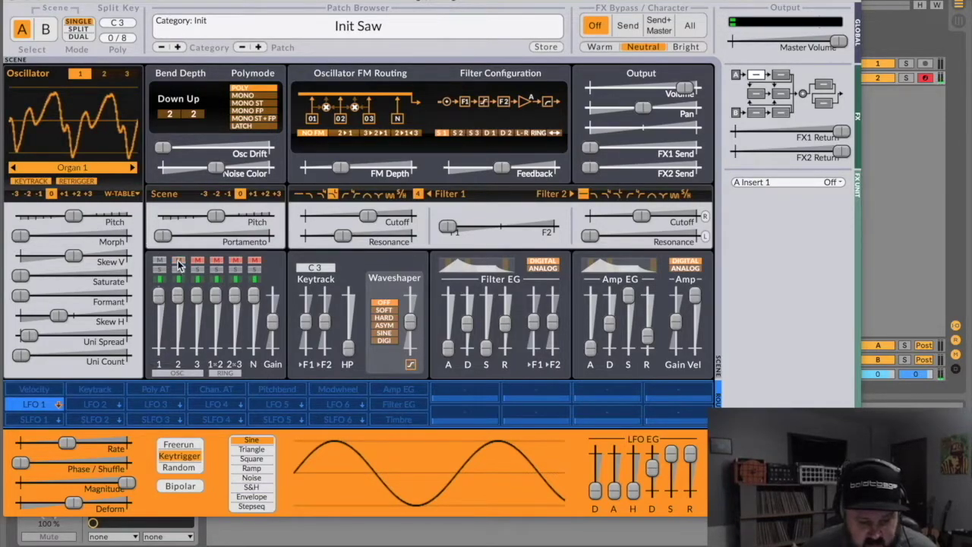
pyautogui.click(104, 73)
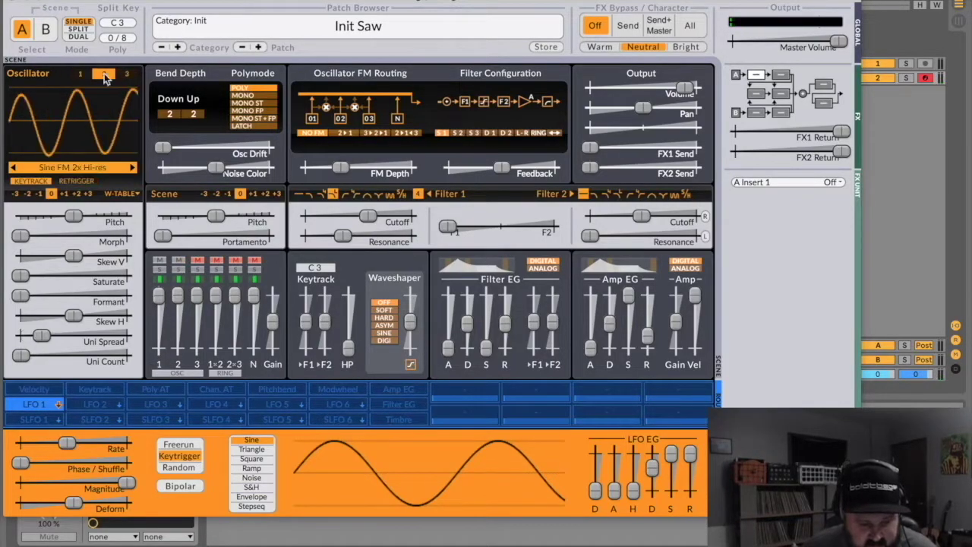
pyautogui.click(86, 164)
pyautogui.moveTo(126, 251)
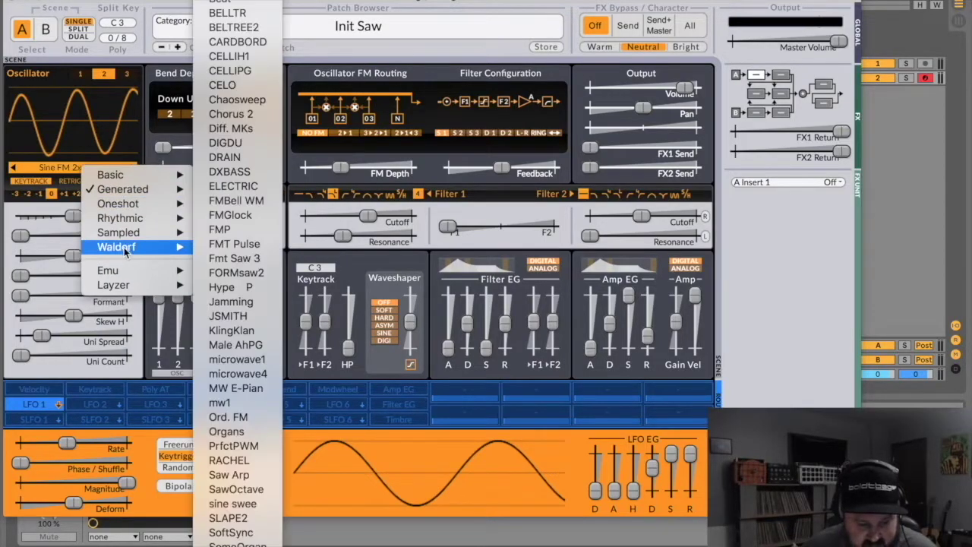
pyautogui.scroll(-5, 239, 410)
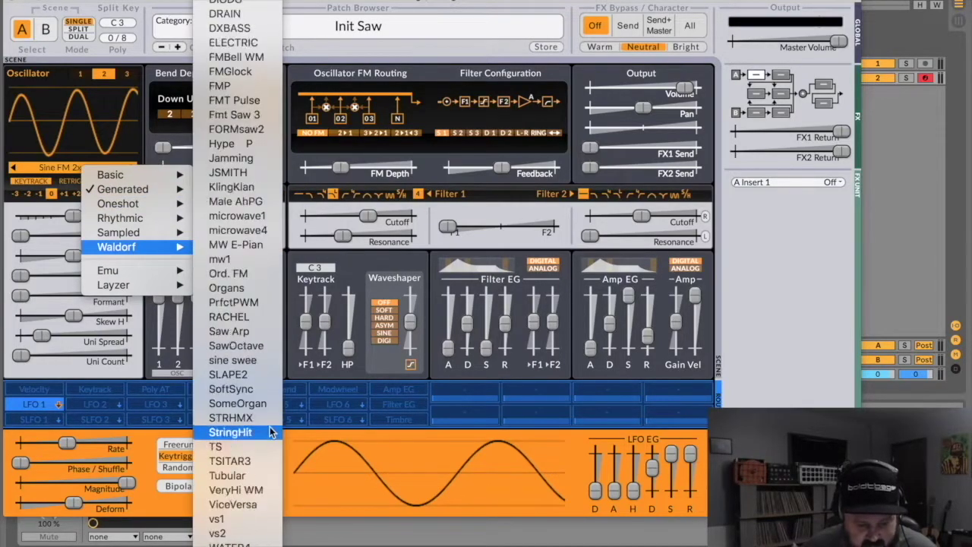
pyautogui.click(259, 541)
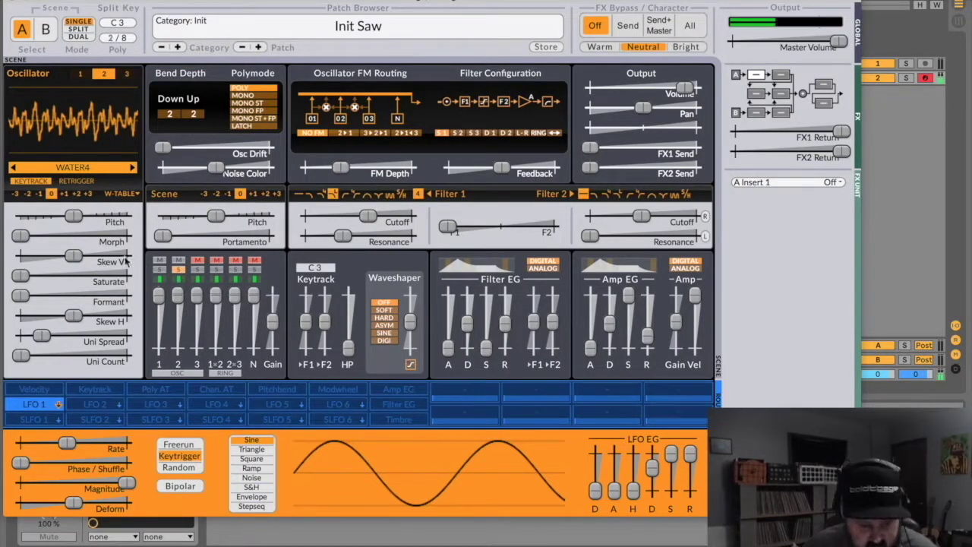
# Raise oscillator 2's Morph, Saturate and Uni Count, and lower its Skew V, Skew H and Uni Spread
pyautogui.moveTo(31, 240); pyautogui.dragTo(182, 267)
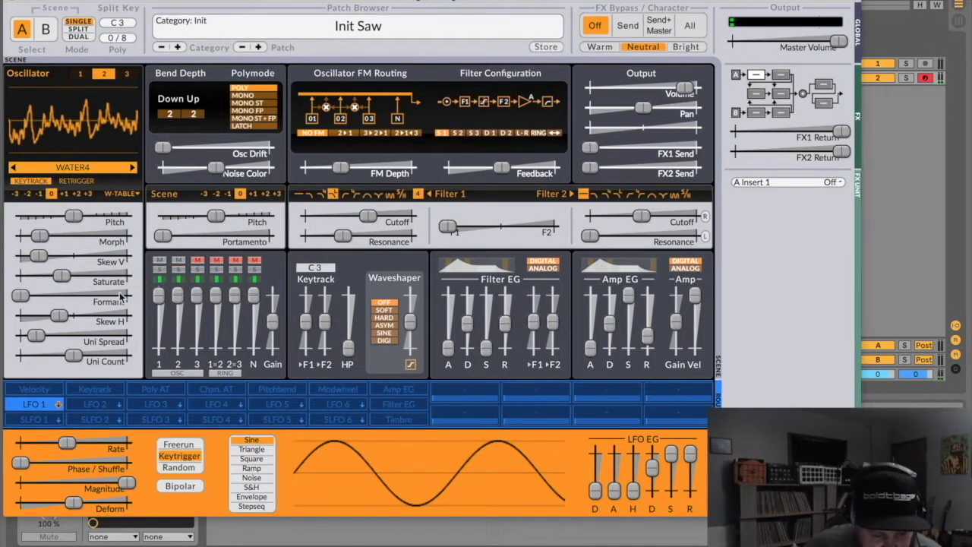
# Raise Filter 1's cutoff slightly, and give the filter envelope a longer attack and release with a small negative F1 amount
pyautogui.moveTo(321, 226); pyautogui.dragTo(333, 226)
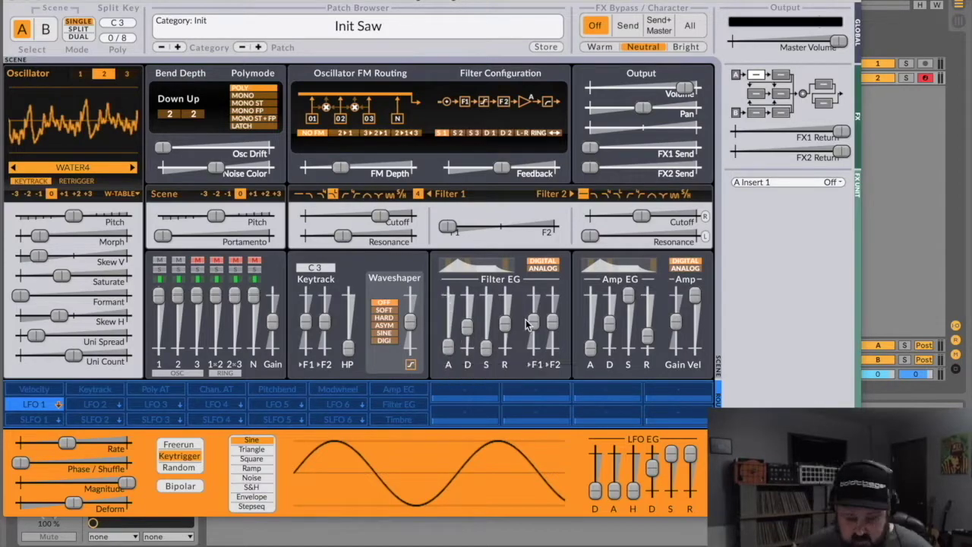
pyautogui.moveTo(450, 346); pyautogui.dragTo(450, 326)
pyautogui.moveTo(533, 320); pyautogui.dragTo(538, 395)
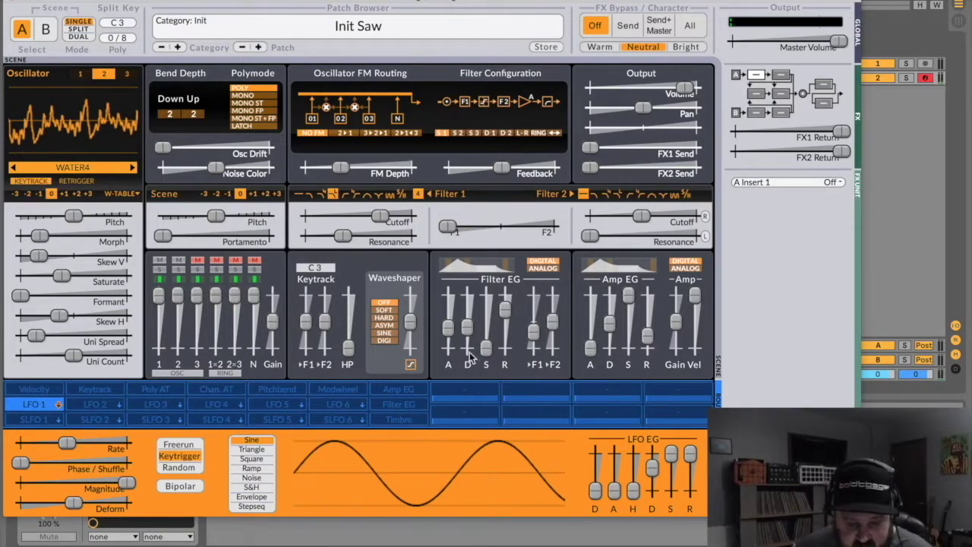
pyautogui.moveTo(448, 328); pyautogui.dragTo(449, 363)
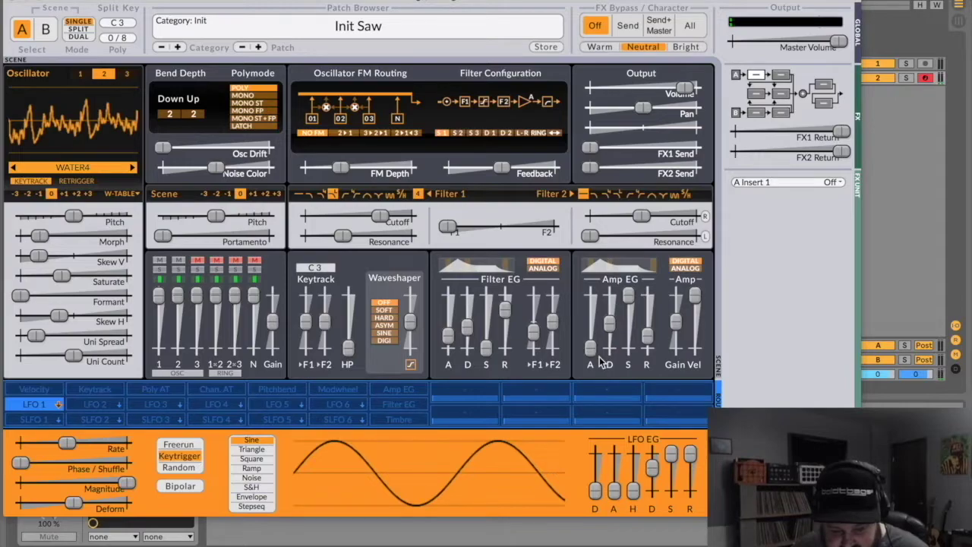
# Try a long amp envelope attack, return it to 0.000 s, and adjust the envelope's decay and sustain slightly
pyautogui.moveTo(591, 357); pyautogui.dragTo(586, 214)
pyautogui.moveTo(591, 304); pyautogui.dragTo(606, 393)
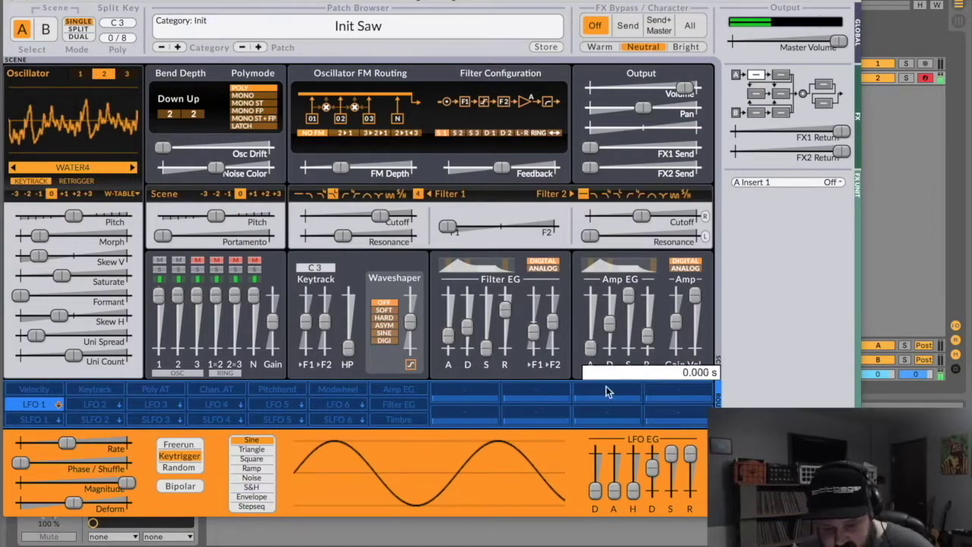
pyautogui.moveTo(631, 311); pyautogui.dragTo(630, 425)
pyautogui.moveTo(615, 322)
pyautogui.mouseDown()
pyautogui.moveTo(610, 334)
pyautogui.moveTo(609, 309)
pyautogui.mouseUp()
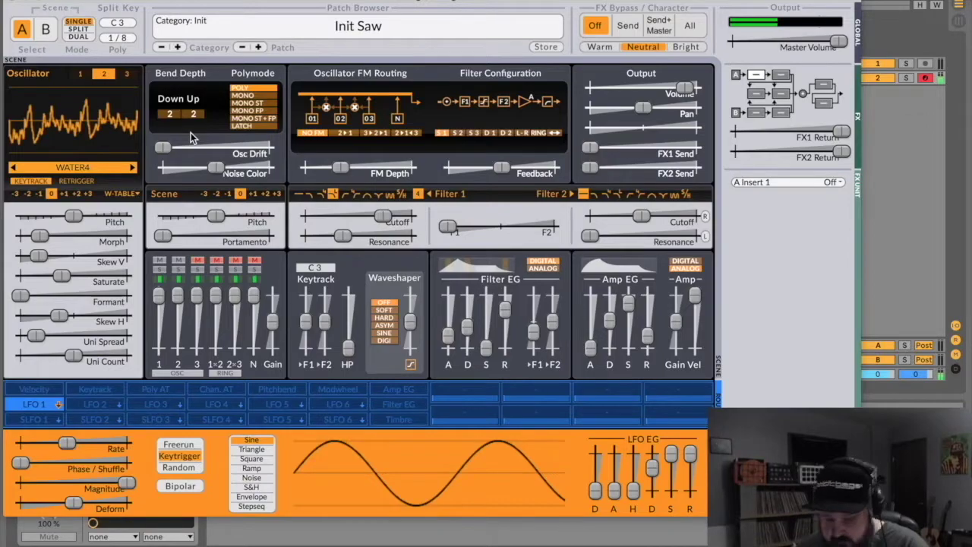
# Set the upward bend depth to 12, and try the Mono and Mono ST polymodes
pyautogui.moveTo(193, 113); pyautogui.dragTo(237, 117)
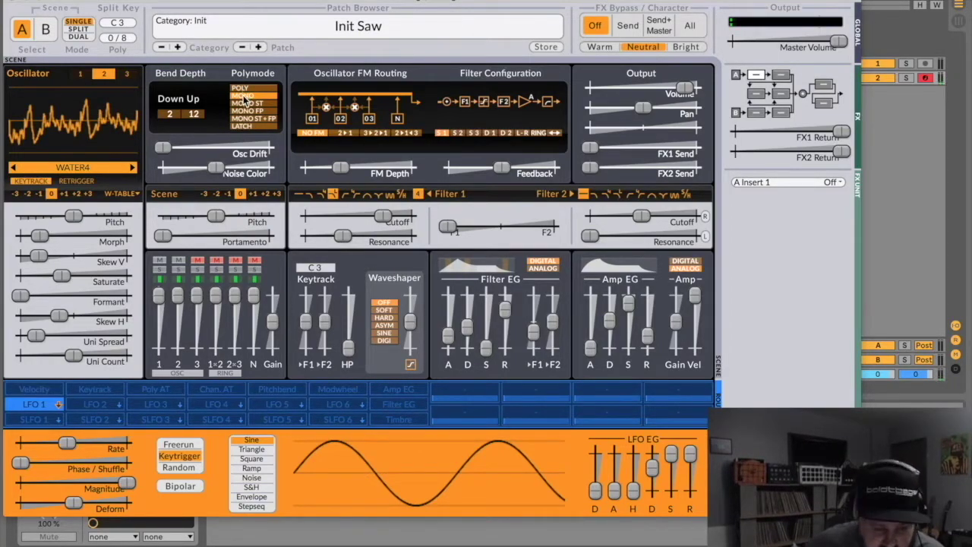
pyautogui.click(244, 104)
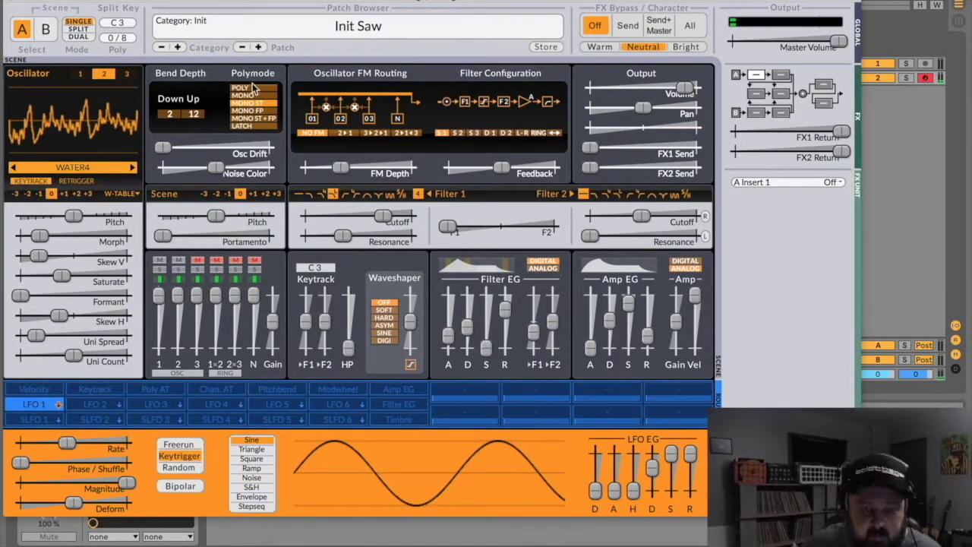
pyautogui.click(248, 96)
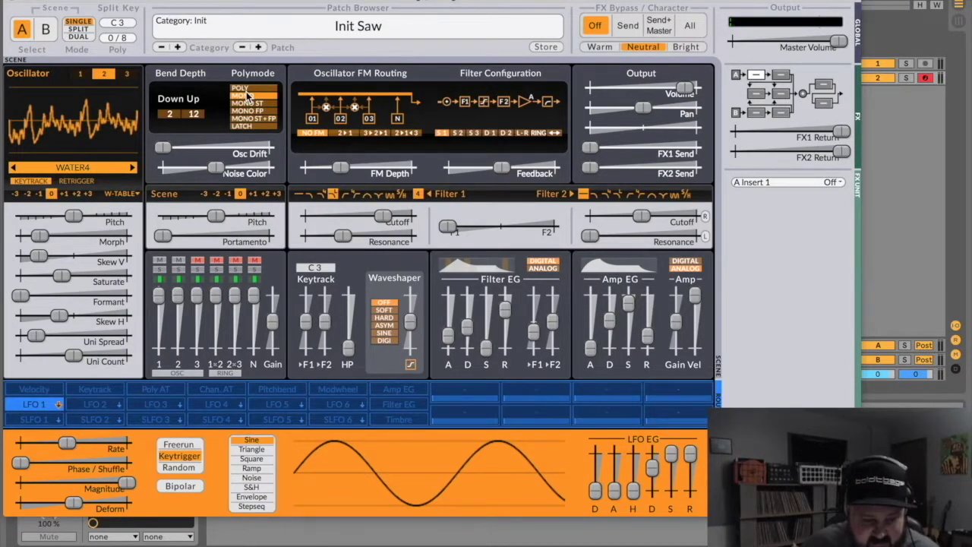
pyautogui.click(246, 103)
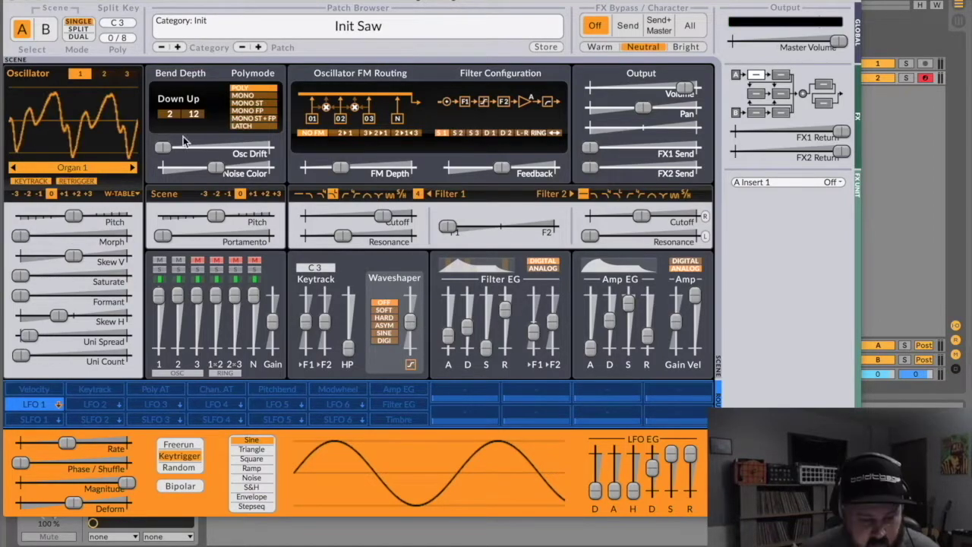
# Raise the scene's Osc Drift to a little below halfway
pyautogui.moveTo(174, 151); pyautogui.dragTo(304, 159)
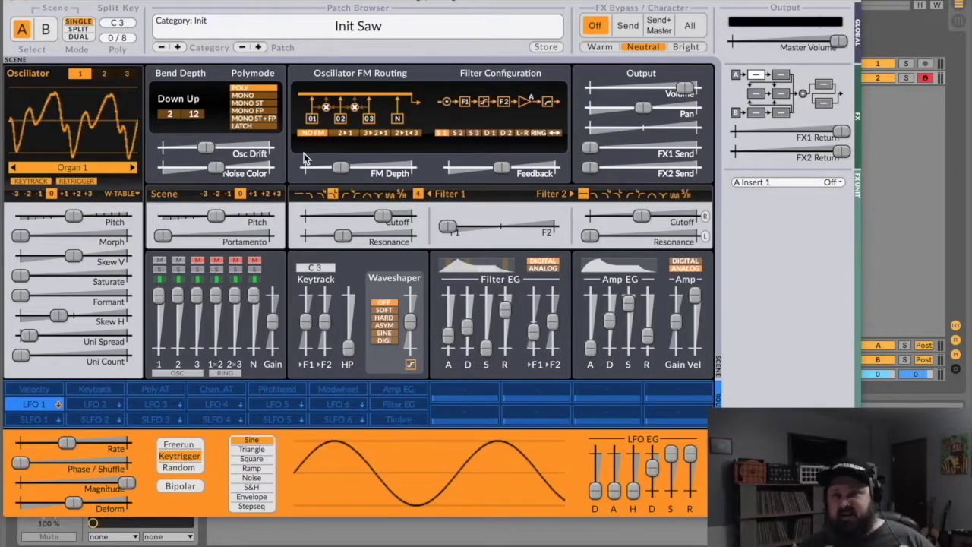
# Unmute the noise source and try different Noise Color settings, finishing near the slider's lower end
pyautogui.moveTo(218, 167); pyautogui.dragTo(213, 167)
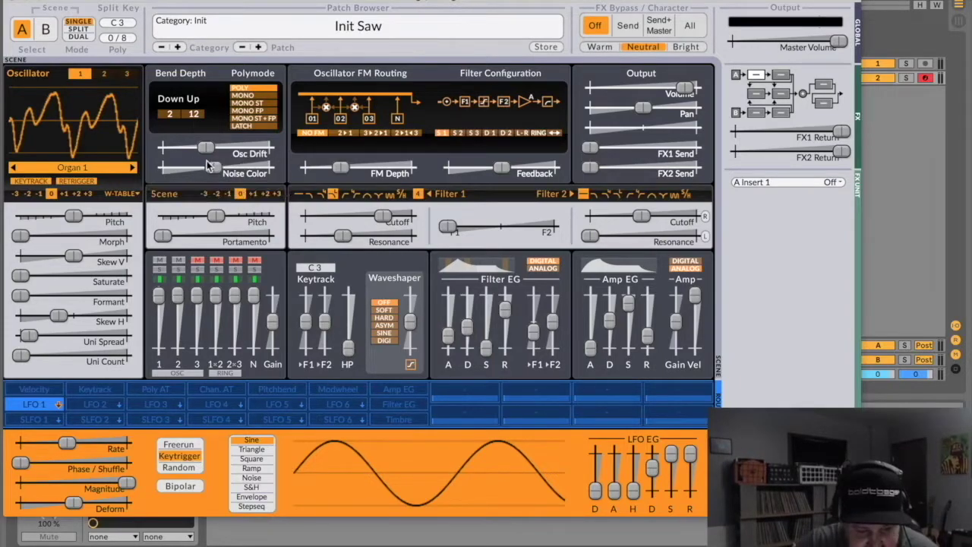
pyautogui.click(255, 262)
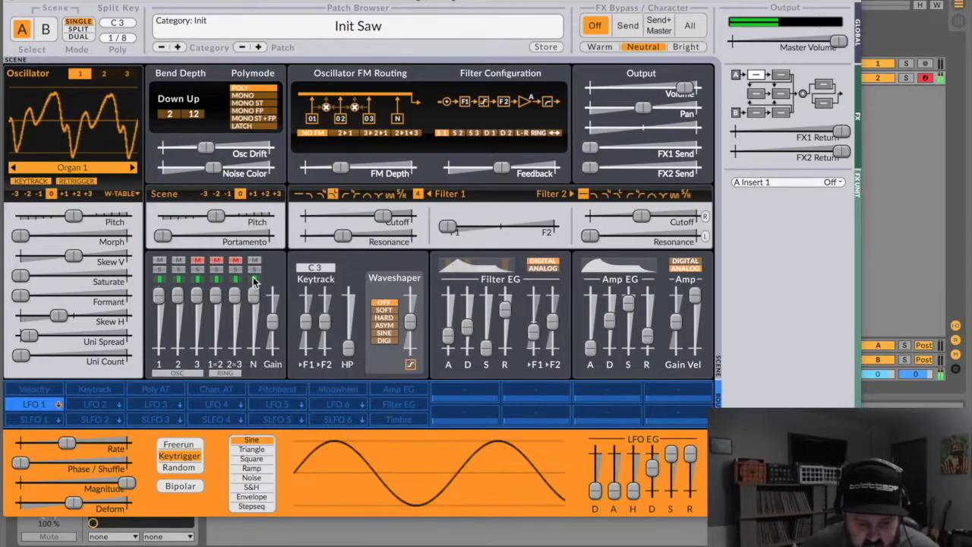
pyautogui.moveTo(224, 167); pyautogui.dragTo(205, 182)
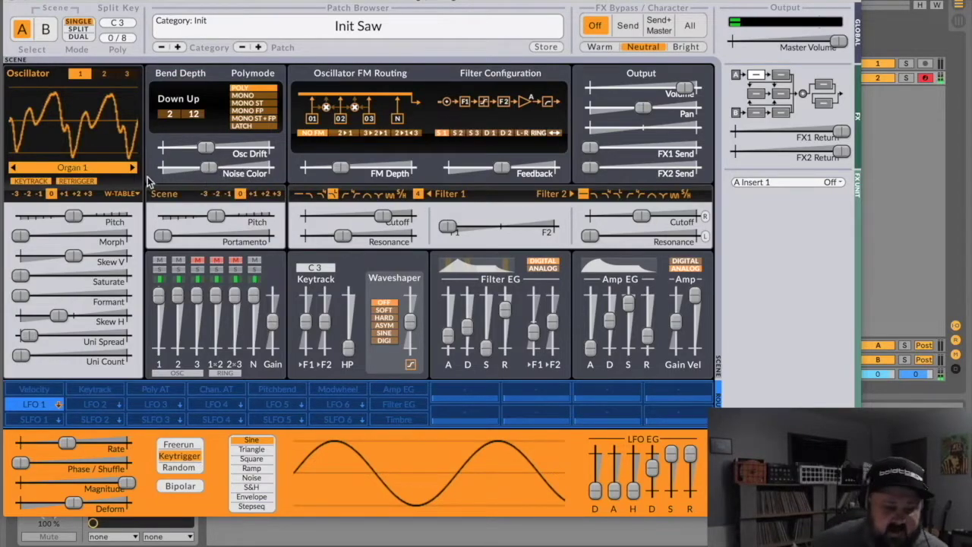
pyautogui.moveTo(209, 171); pyautogui.dragTo(217, 171)
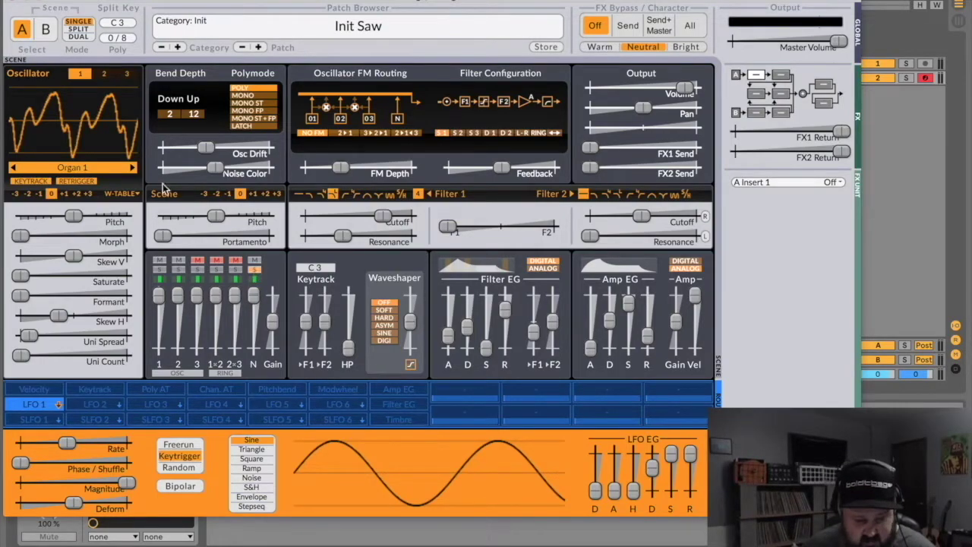
pyautogui.moveTo(216, 168); pyautogui.dragTo(91, 173)
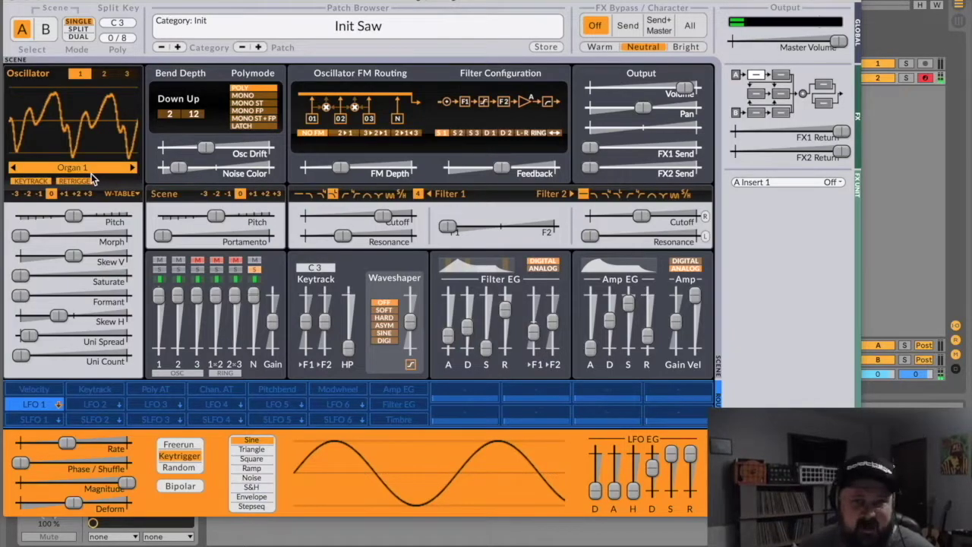
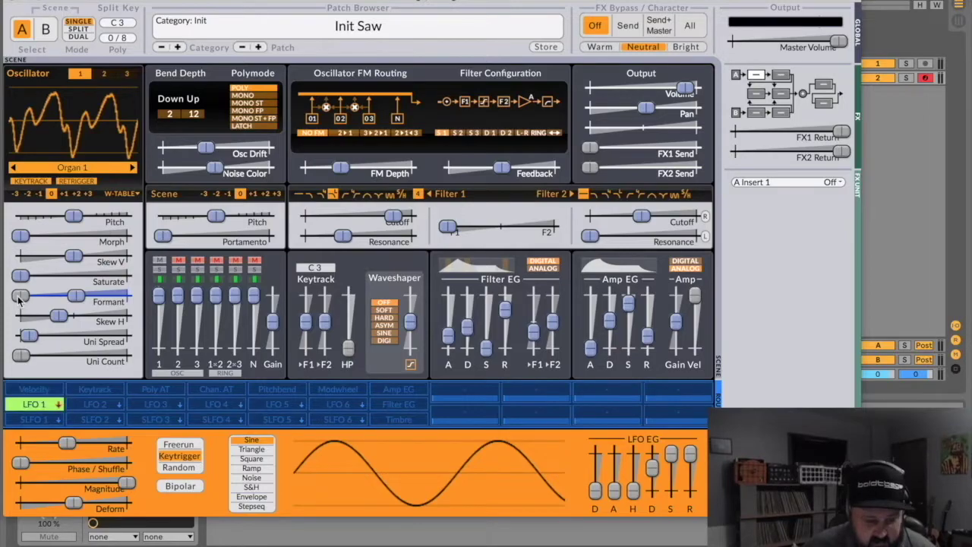
# Raise LFO 1's rate to about 2.120 Hz and step through its shapes from Triangle to Stepseq
pyautogui.scroll(-1, 23, 443)
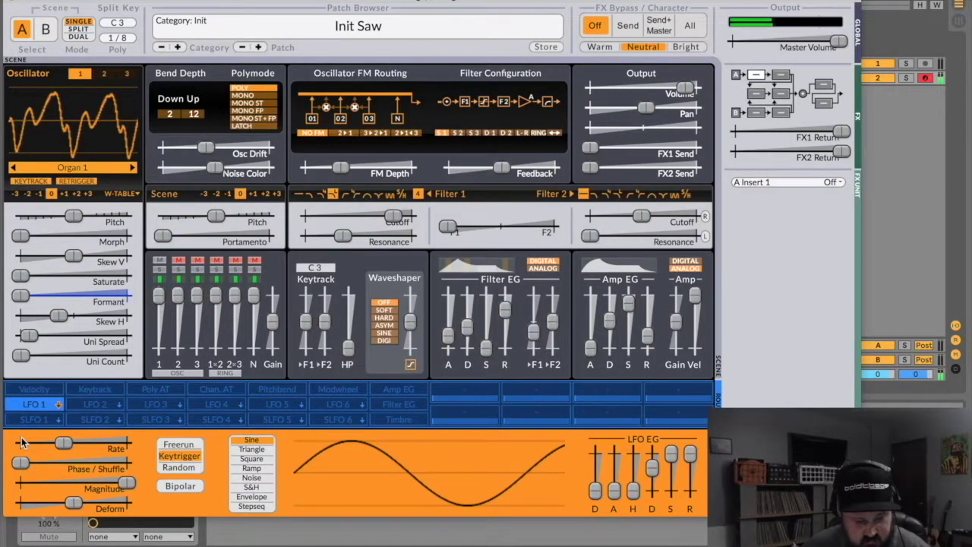
pyautogui.moveTo(64, 442); pyautogui.dragTo(172, 445)
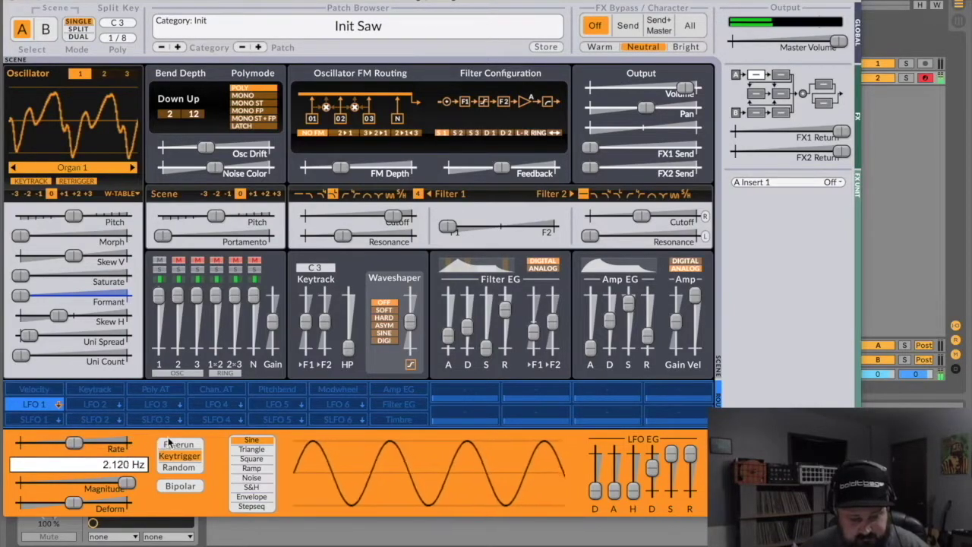
pyautogui.click(256, 449)
pyautogui.click(256, 459)
pyautogui.click(256, 469)
pyautogui.click(256, 477)
pyautogui.click(256, 487)
pyautogui.click(255, 497)
pyautogui.click(256, 506)
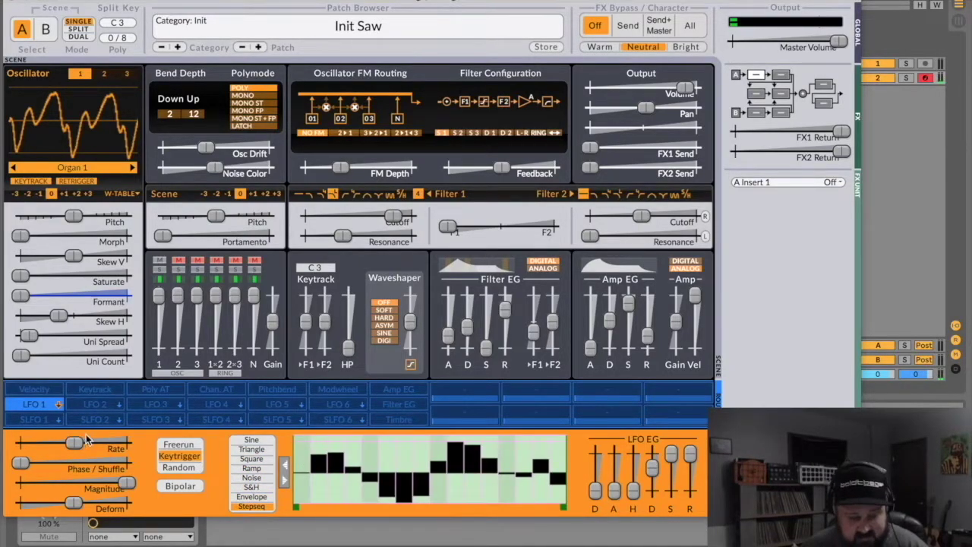
# Raise LFO 1's rate slightly, and redraw some sequencer steps before returning the shape to Sine
pyautogui.moveTo(85, 441); pyautogui.dragTo(224, 456)
pyautogui.moveTo(364, 459)
pyautogui.mouseDown()
pyautogui.moveTo(473, 467)
pyautogui.moveTo(538, 499)
pyautogui.moveTo(298, 480)
pyautogui.mouseUp()
pyautogui.click(252, 439)
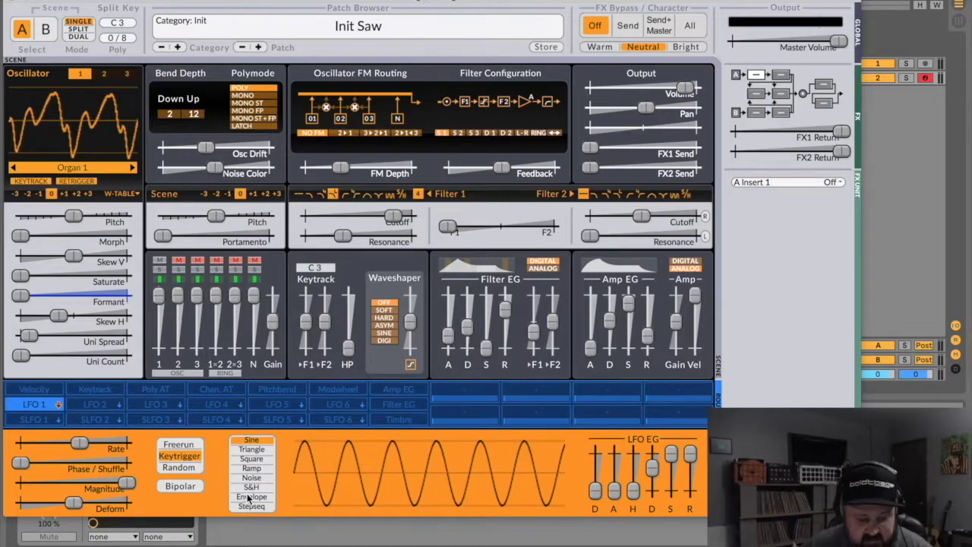
# Switch LFO 1 to the Envelope shape and lengthen the LFO EG's attack
pyautogui.click(251, 496)
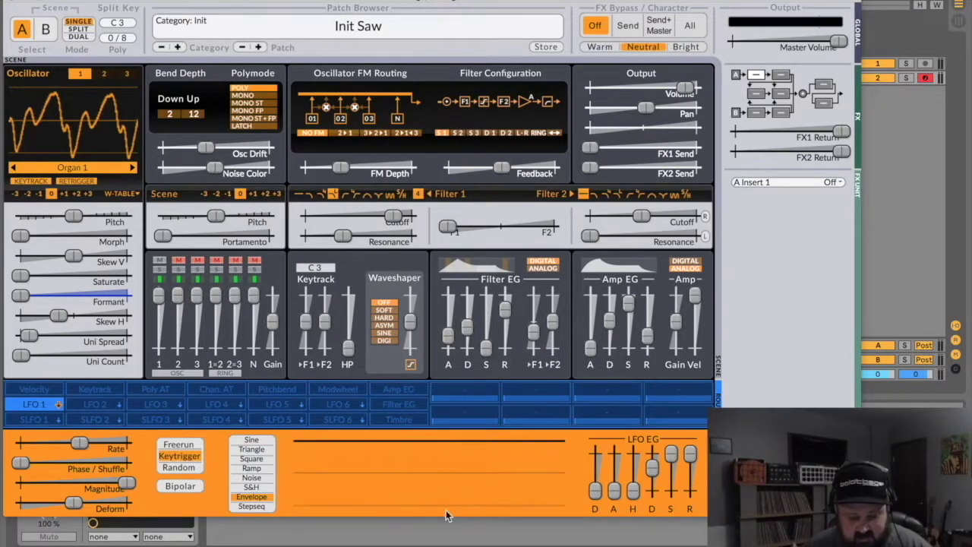
pyautogui.moveTo(612, 491); pyautogui.dragTo(610, 423)
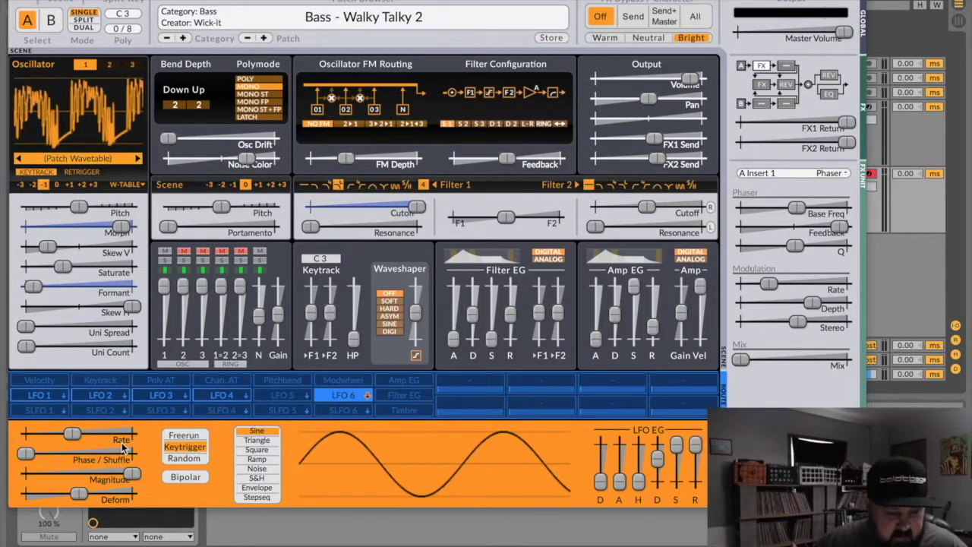
# Enable Temposync for LFO 6's rate in the Bass - Walky Talky 2 patch
pyautogui.rightClick(73, 438)
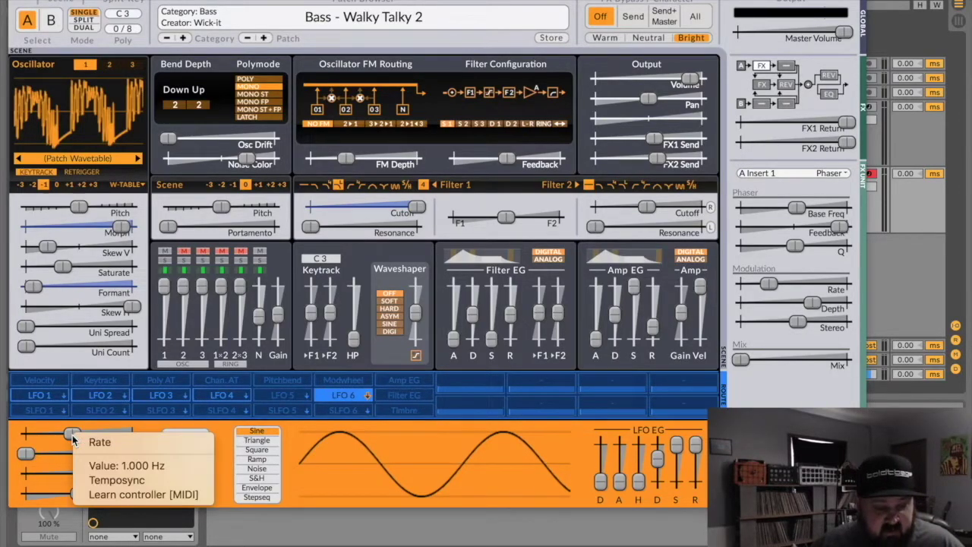
pyautogui.click(114, 480)
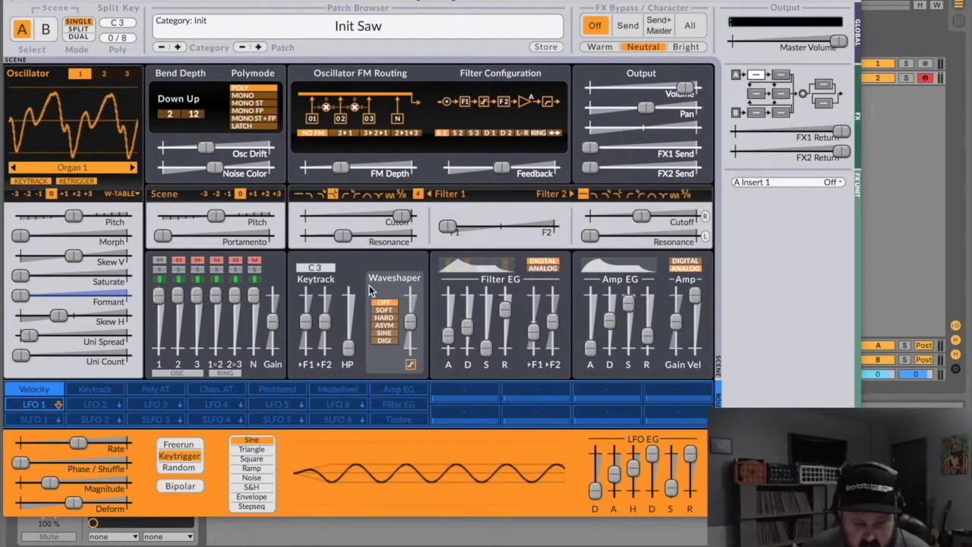
# Route the Modwheel to a lowered Filter 1 cutoff with a large positive depth, and raise the cutoff close to maximum
pyautogui.moveTo(405, 219); pyautogui.dragTo(186, 232)
pyautogui.moveTo(338, 218); pyautogui.dragTo(341, 218)
pyautogui.click(336, 389)
pyautogui.click(336, 390)
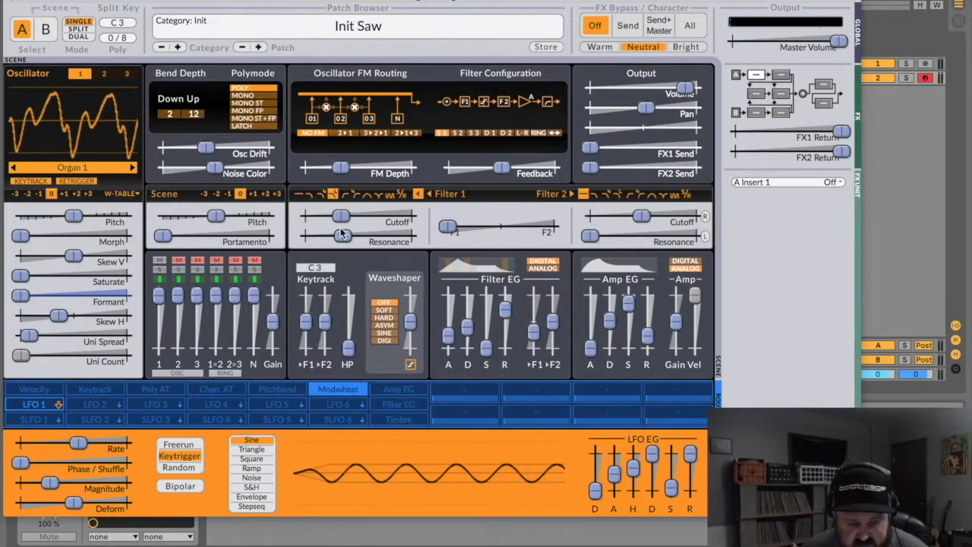
pyautogui.moveTo(341, 218); pyautogui.dragTo(536, 225)
pyautogui.click(336, 389)
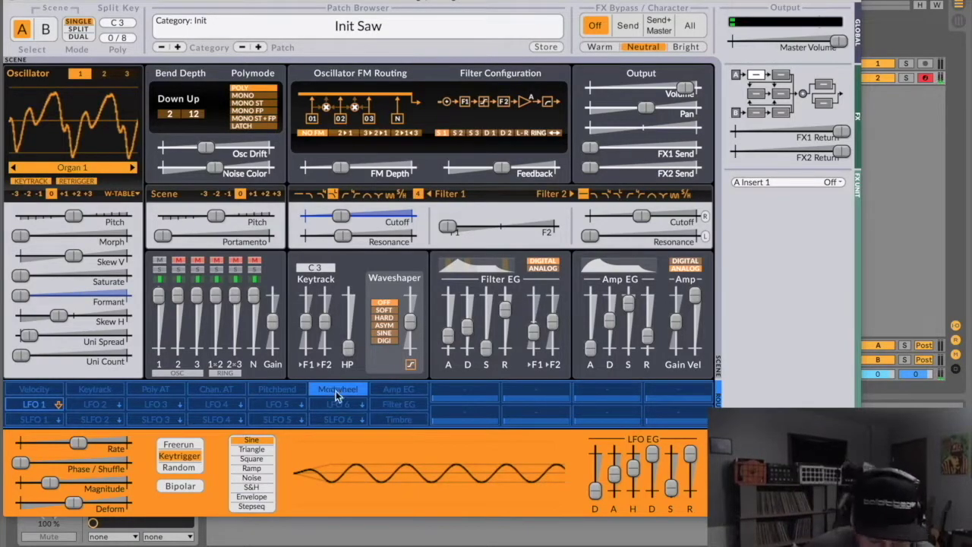
pyautogui.moveTo(340, 216); pyautogui.dragTo(410, 218)
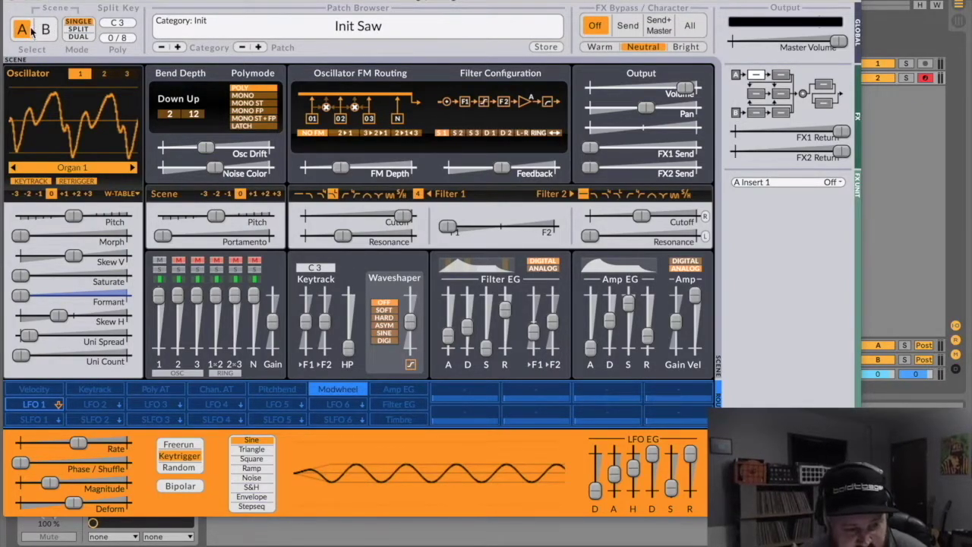
# Inspect the Send FX 1 and Send FX 2 slots, and try out the scene's FX1 Send level
pyautogui.click(756, 93)
pyautogui.click(780, 94)
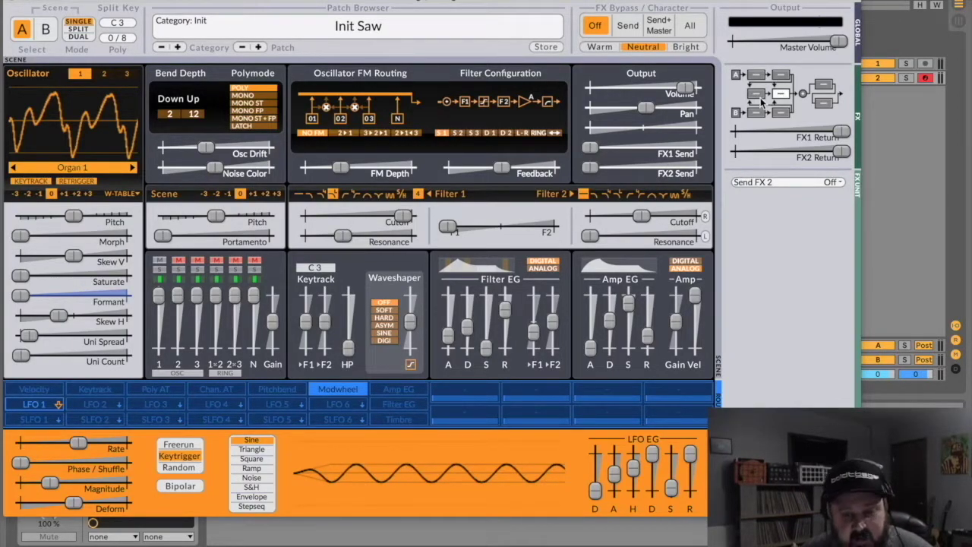
pyautogui.click(756, 94)
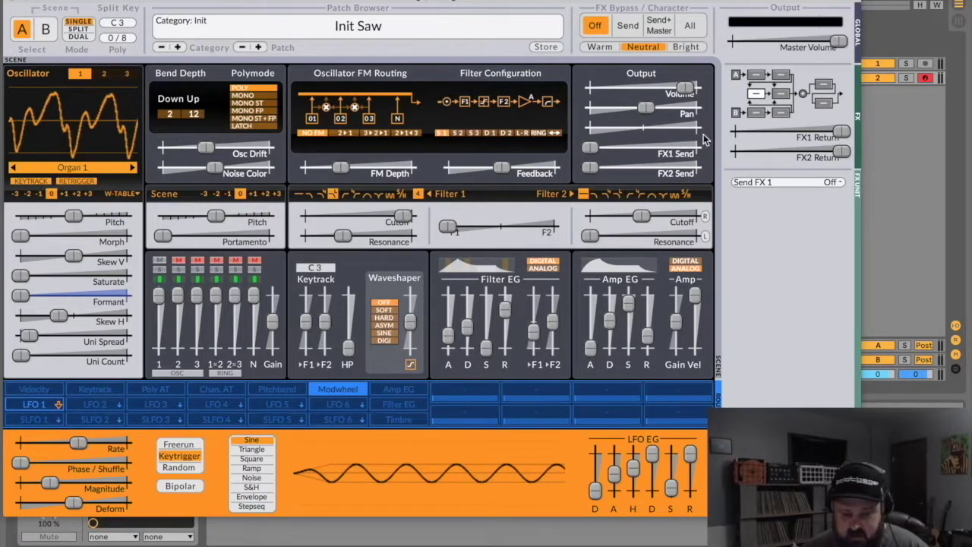
pyautogui.moveTo(591, 148); pyautogui.dragTo(727, 149)
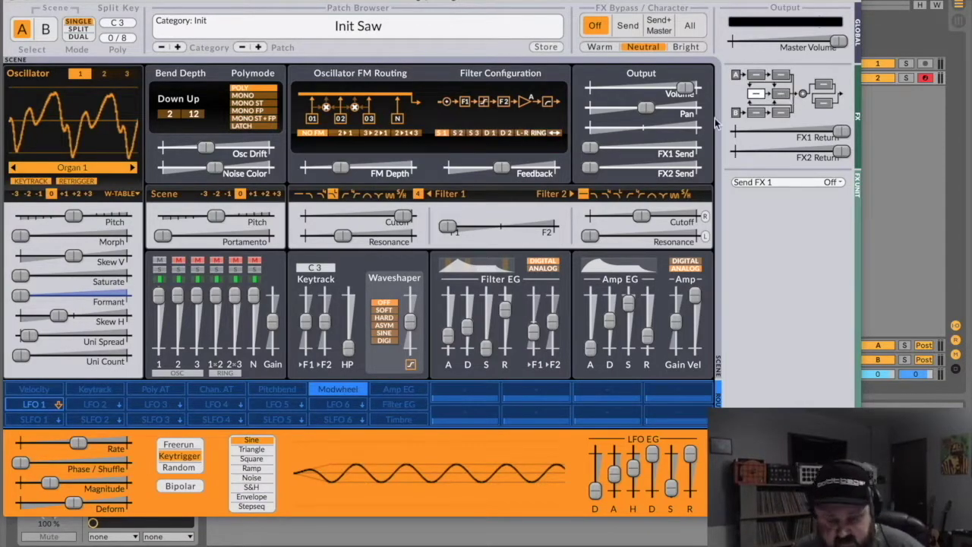
pyautogui.click(776, 94)
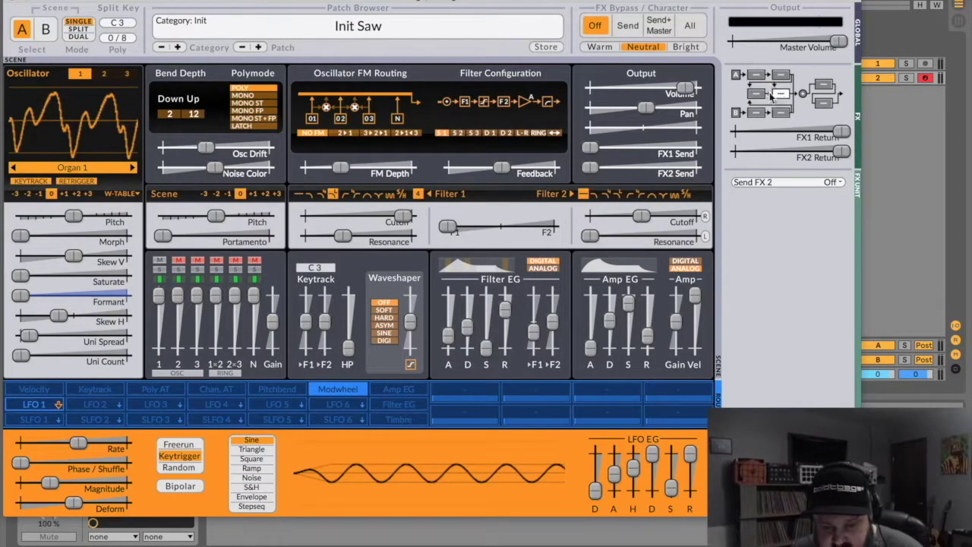
pyautogui.click(762, 94)
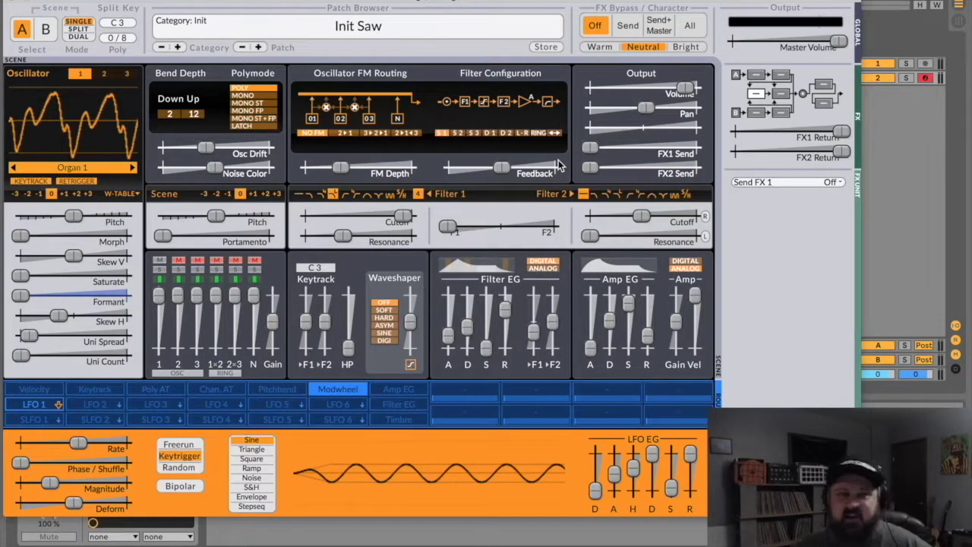
# Compare scene A's two insert effect slots with the Send FX 1 and Send FX 2 slots
pyautogui.click(757, 75)
pyautogui.click(782, 75)
pyautogui.click(756, 75)
pyautogui.click(781, 75)
pyautogui.click(756, 76)
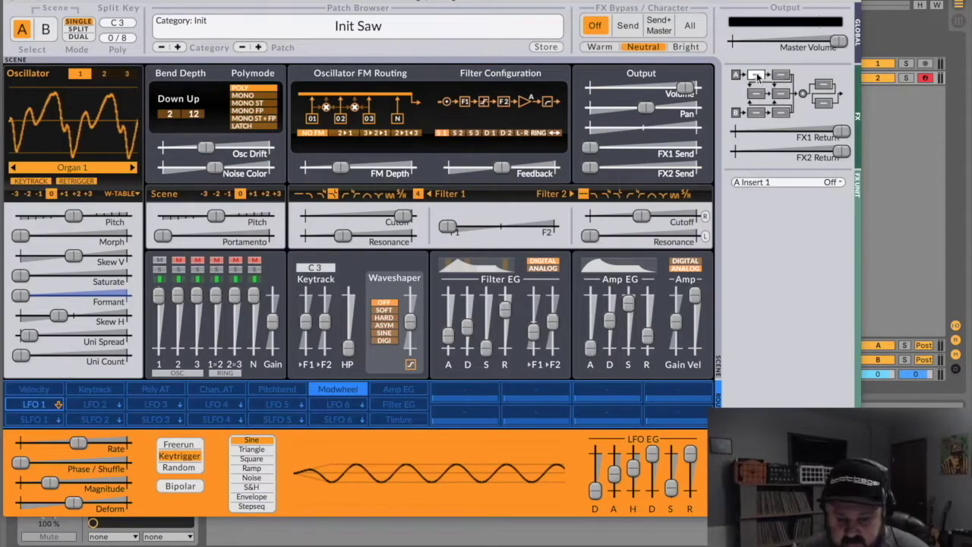
pyautogui.click(762, 94)
pyautogui.click(780, 94)
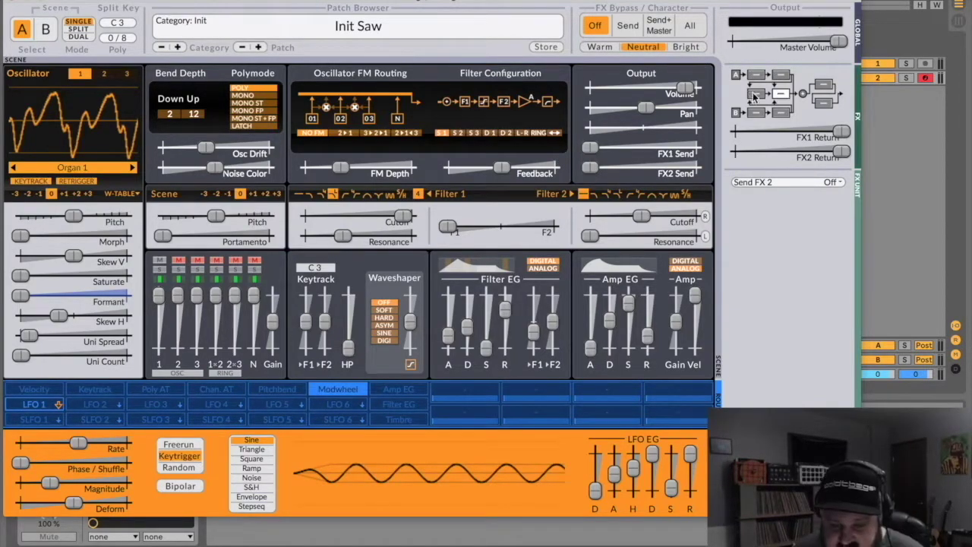
# Load the Hall 2 reverb into Send FX 1 and raise FX1 Send to about halfway
pyautogui.click(756, 94)
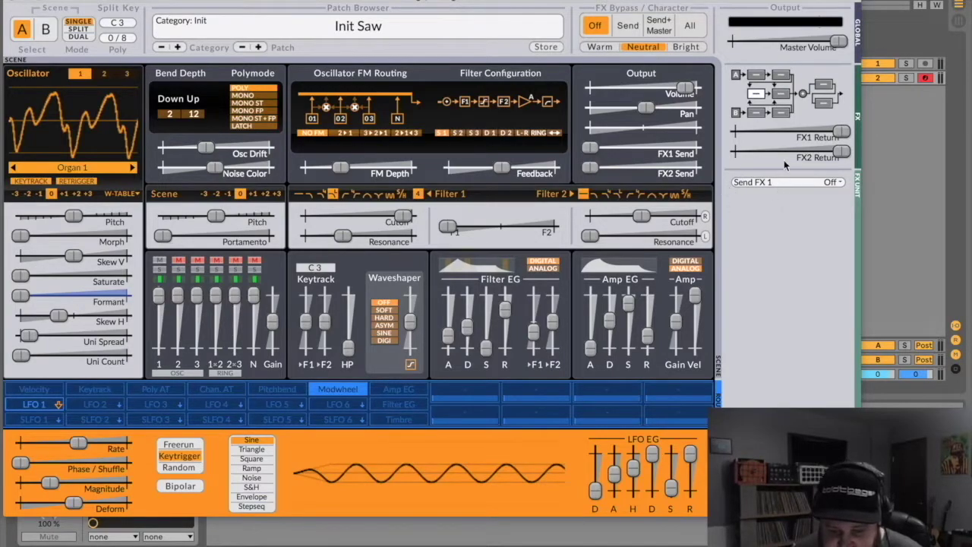
pyautogui.click(827, 182)
pyautogui.moveTo(803, 213)
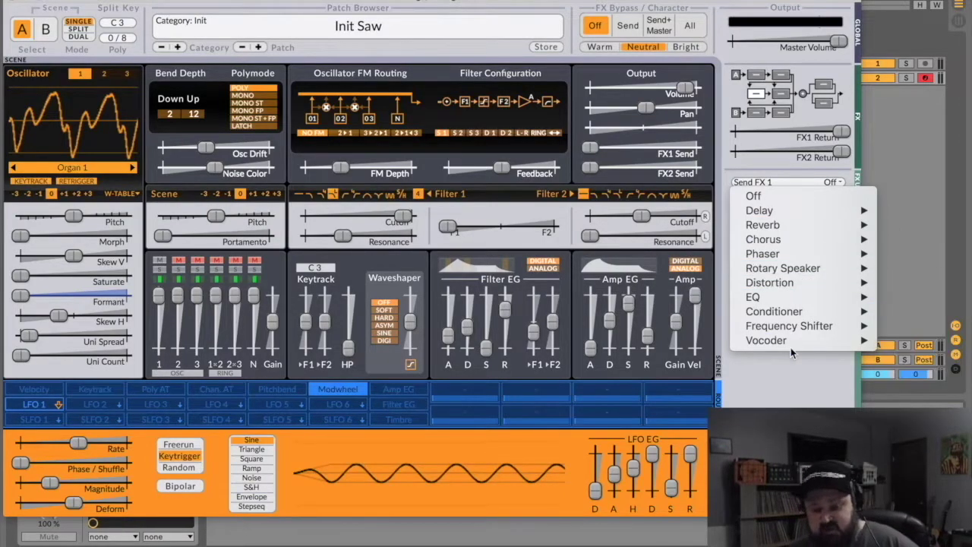
pyautogui.moveTo(827, 224)
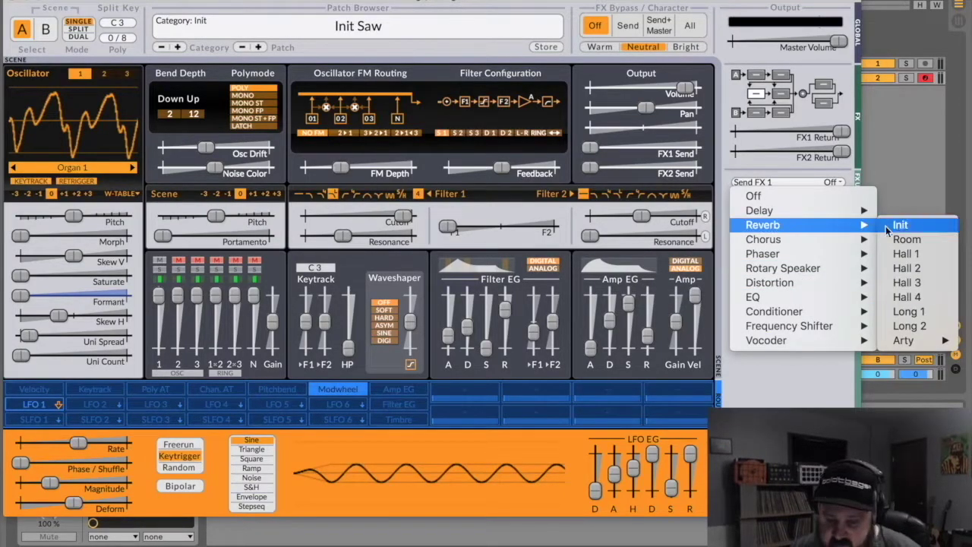
pyautogui.click(907, 268)
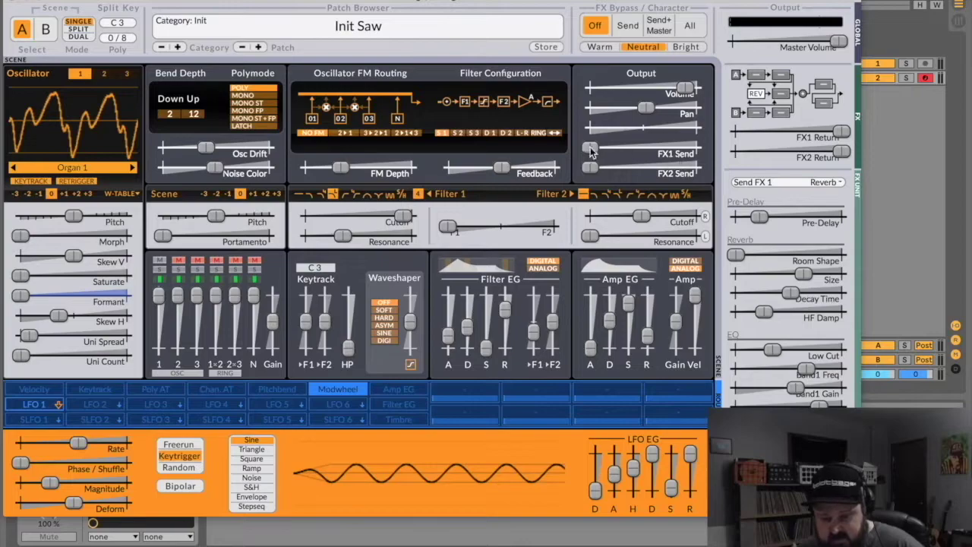
pyautogui.moveTo(594, 149); pyautogui.dragTo(759, 164)
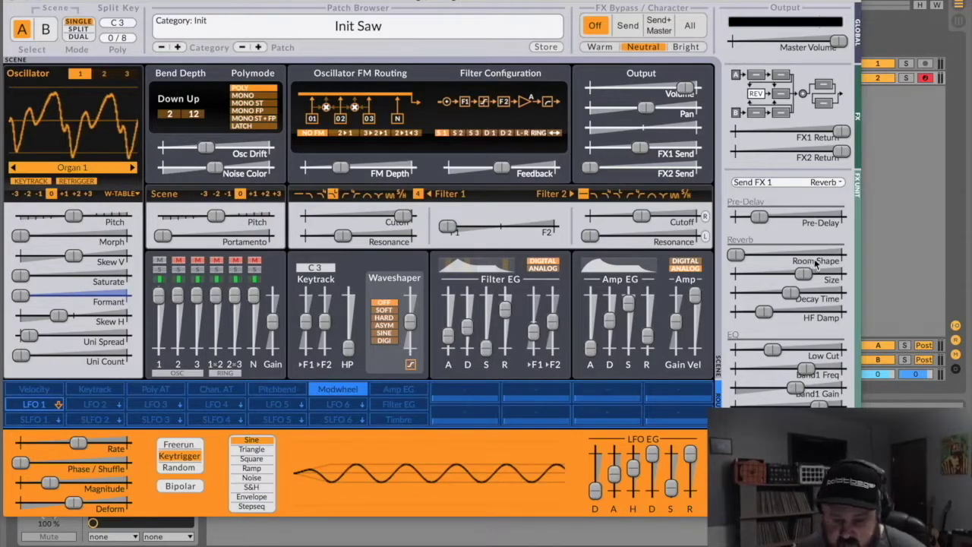
# Shape the Send FX 1 reverb with a slightly smaller Size, a higher Low Cut and a lower High Cut
pyautogui.moveTo(804, 275); pyautogui.dragTo(791, 311)
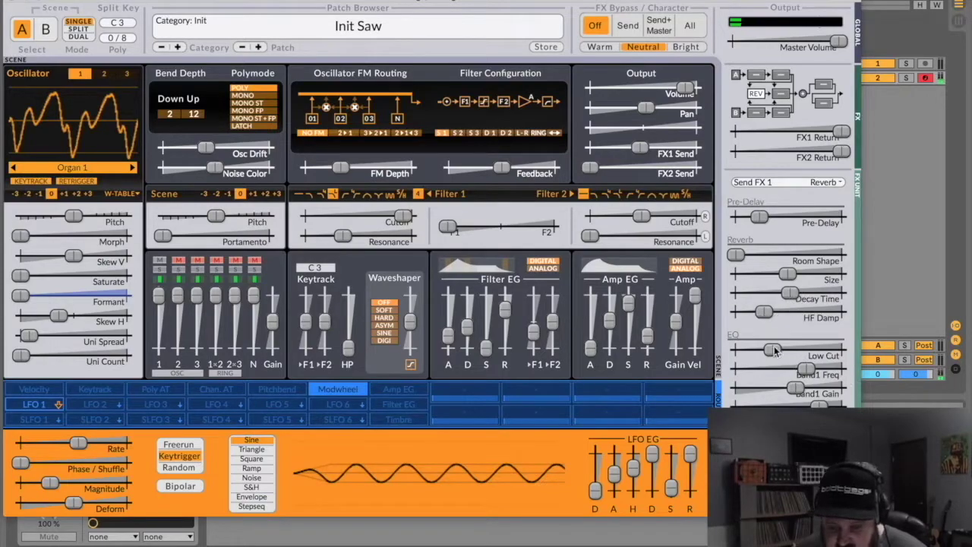
pyautogui.moveTo(784, 354); pyautogui.dragTo(818, 354)
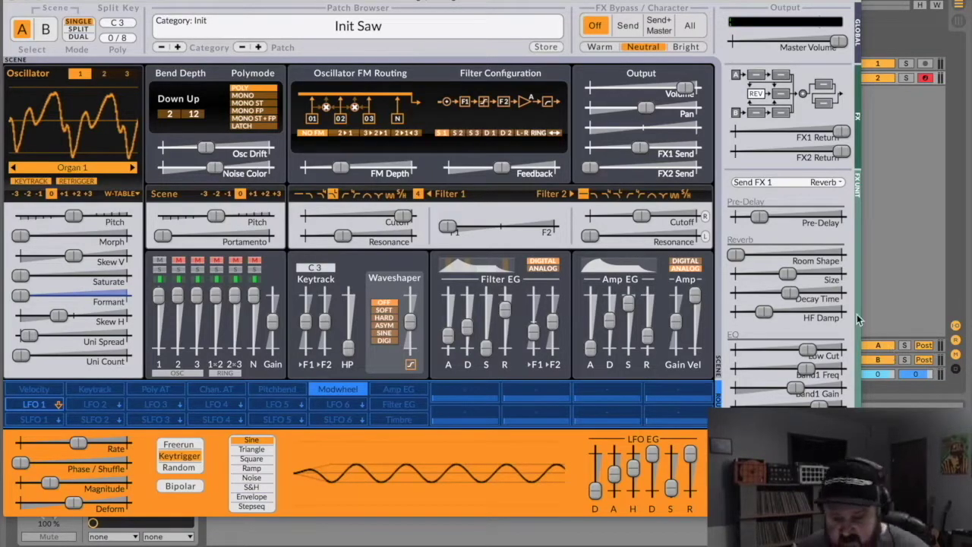
pyautogui.moveTo(807, 349); pyautogui.dragTo(797, 349)
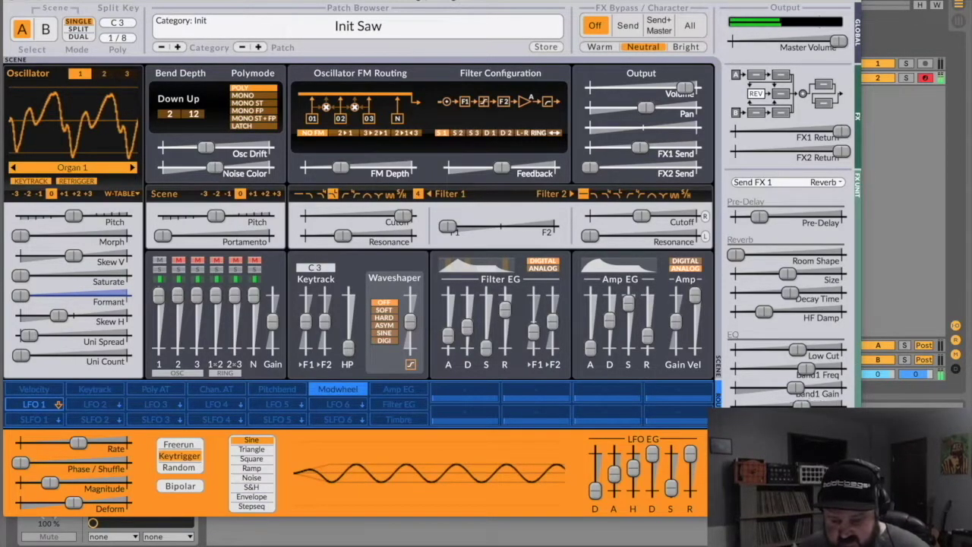
pyautogui.moveTo(777, 404); pyautogui.dragTo(804, 404)
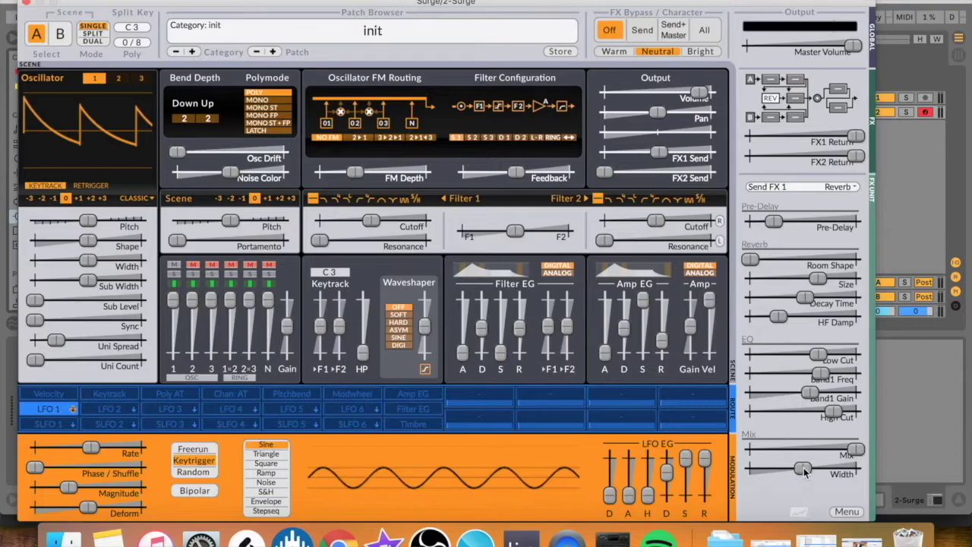
# Increase the Send FX 1 reverb's Width in the init patch
pyautogui.moveTo(805, 472)
pyautogui.mouseDown()
pyautogui.moveTo(835, 474)
pyautogui.moveTo(811, 483)
pyautogui.mouseUp()
pyautogui.moveTo(807, 473); pyautogui.dragTo(935, 472)
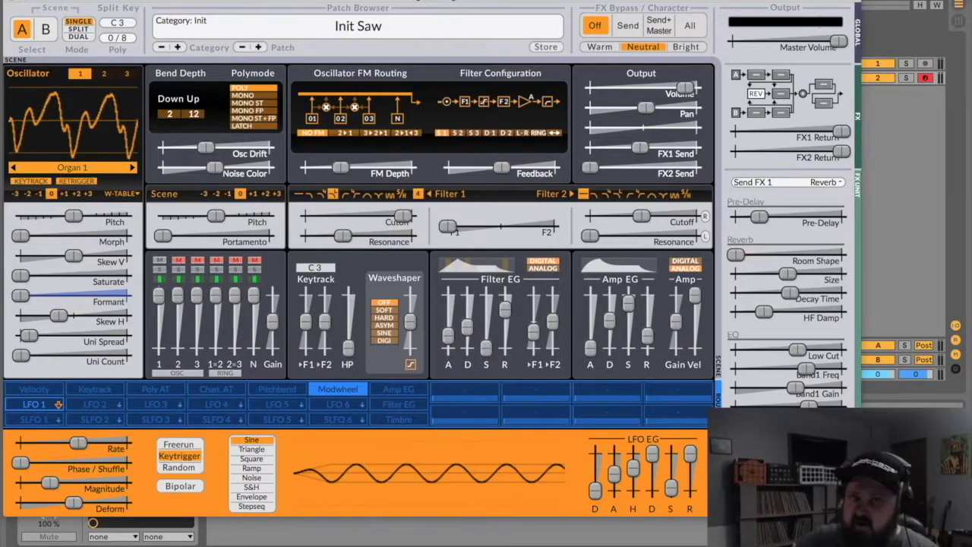
# Load a Chorus into A Insert 1 and the Conditioner's Limiter preset into Master 1
pyautogui.click(756, 75)
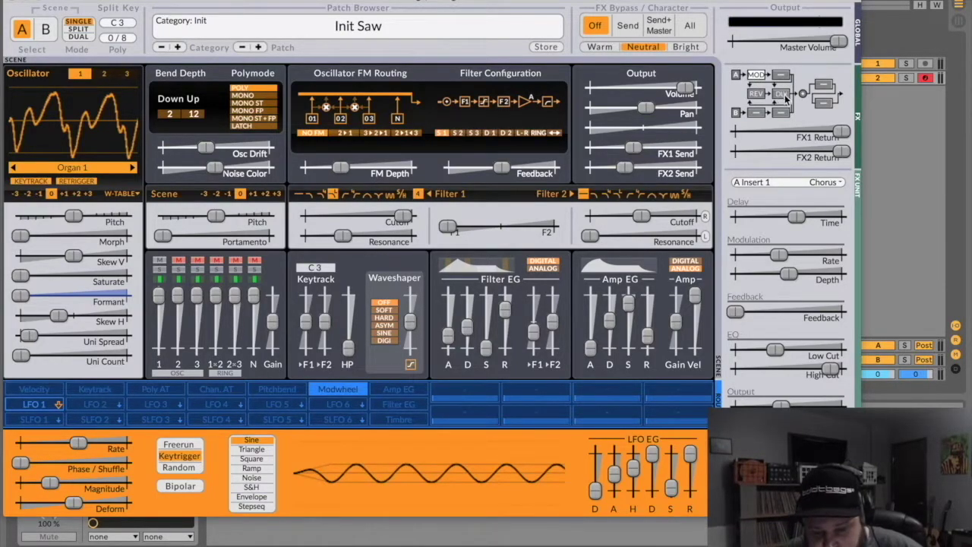
pyautogui.click(826, 87)
pyautogui.click(796, 183)
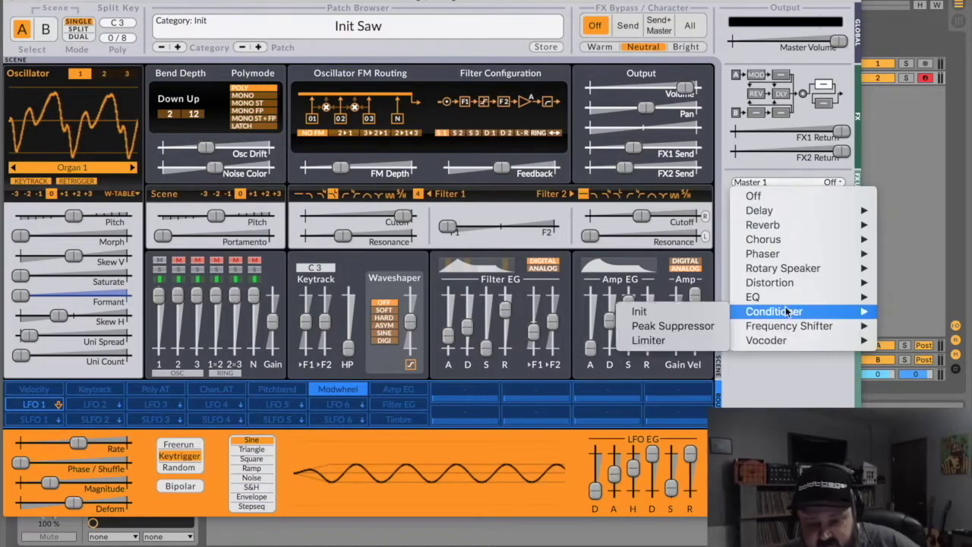
pyautogui.moveTo(783, 299)
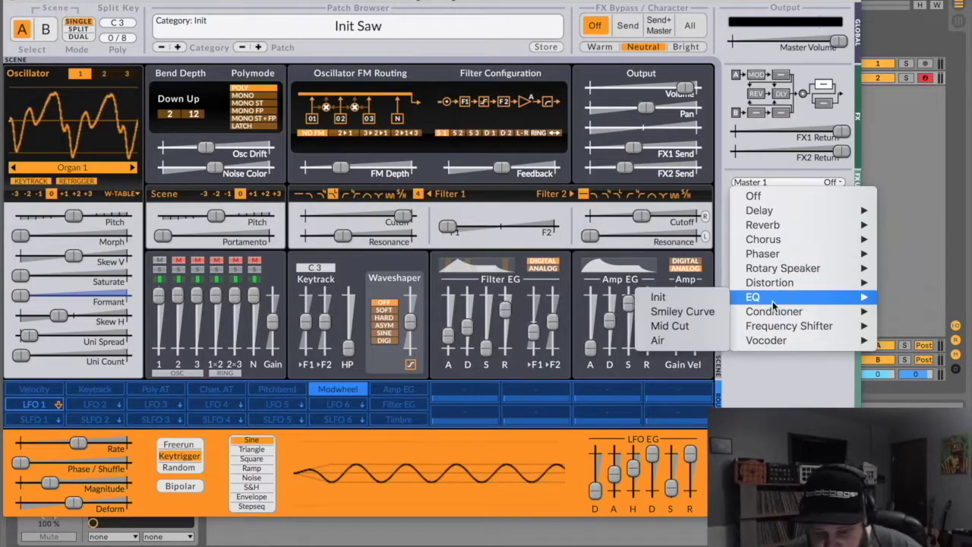
pyautogui.click(699, 341)
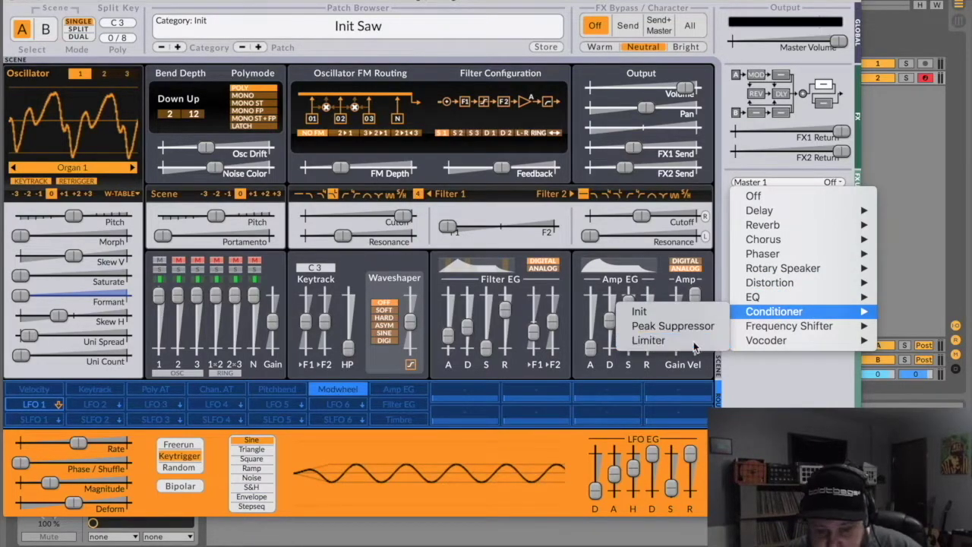